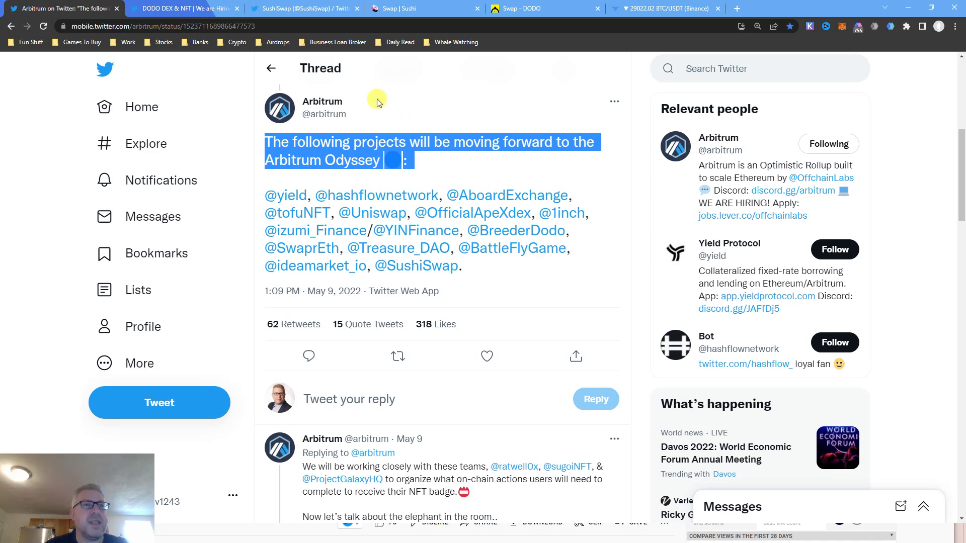
View the DODO DEX Twitter profile, then bring the 'Swap - DODO' tab forward
click(195, 7)
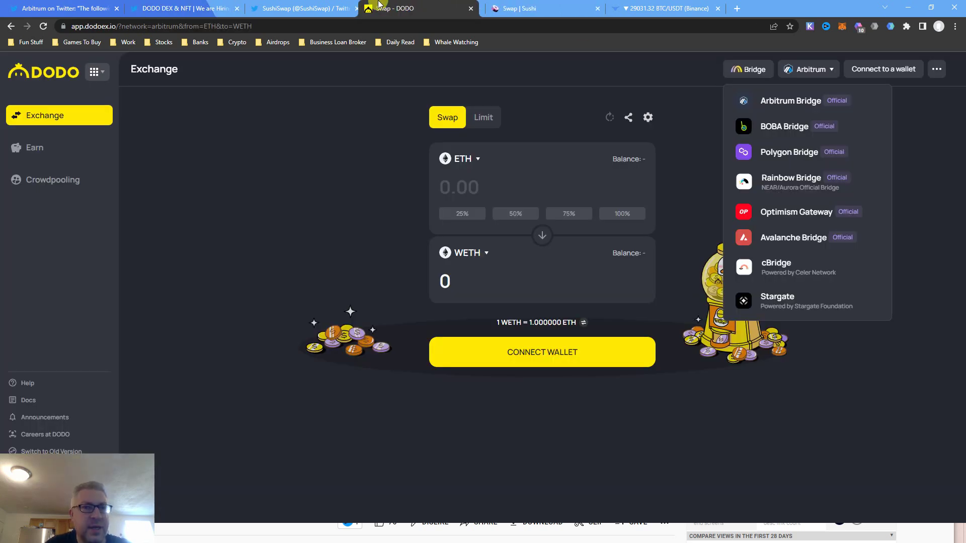
drag(530, 9, 279, 10)
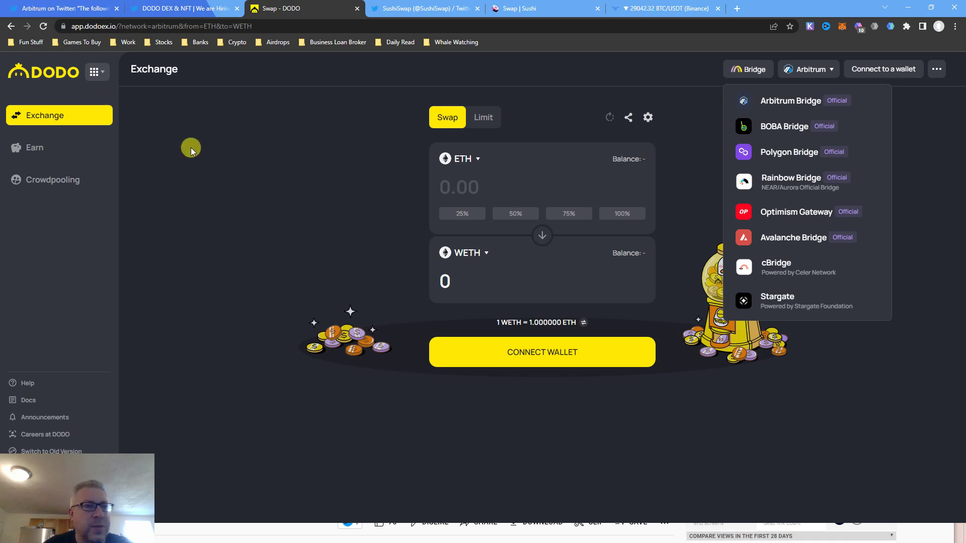
Dismiss the bridge list, then browse and close the Arbitrum network dropdown's supported chains
click(214, 179)
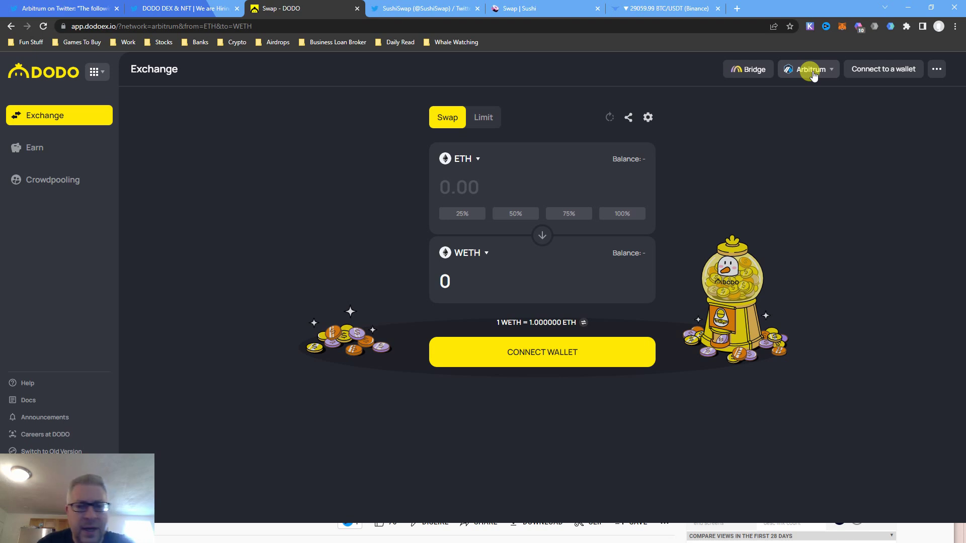
click(813, 75)
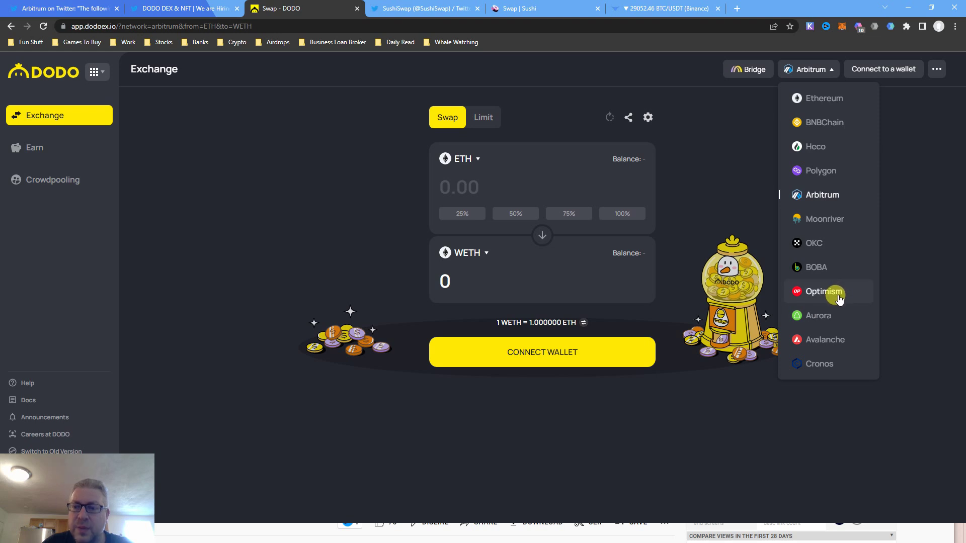
click(757, 429)
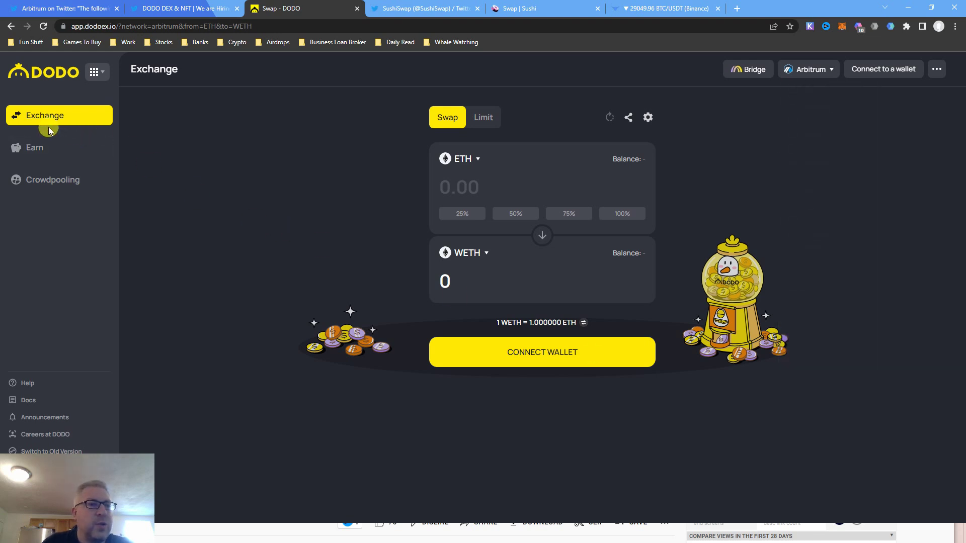
From the Earn page, connect MetaMask on Arbitrum, accepting the terms and approving the network switch
click(48, 155)
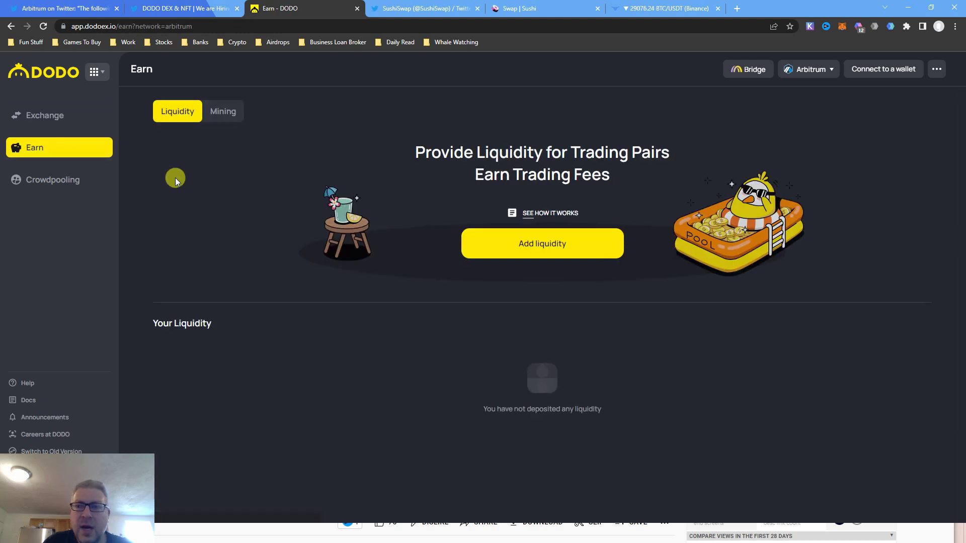
click(881, 68)
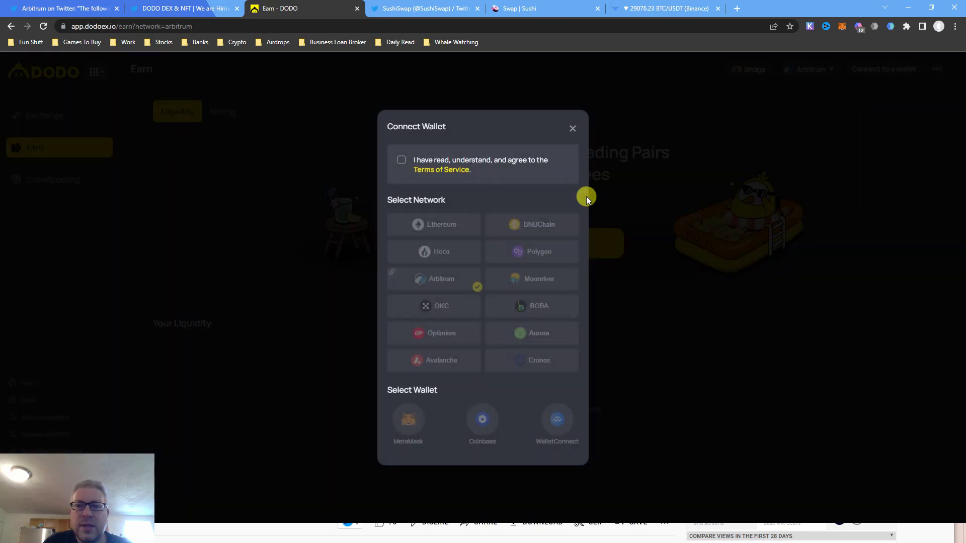
click(400, 160)
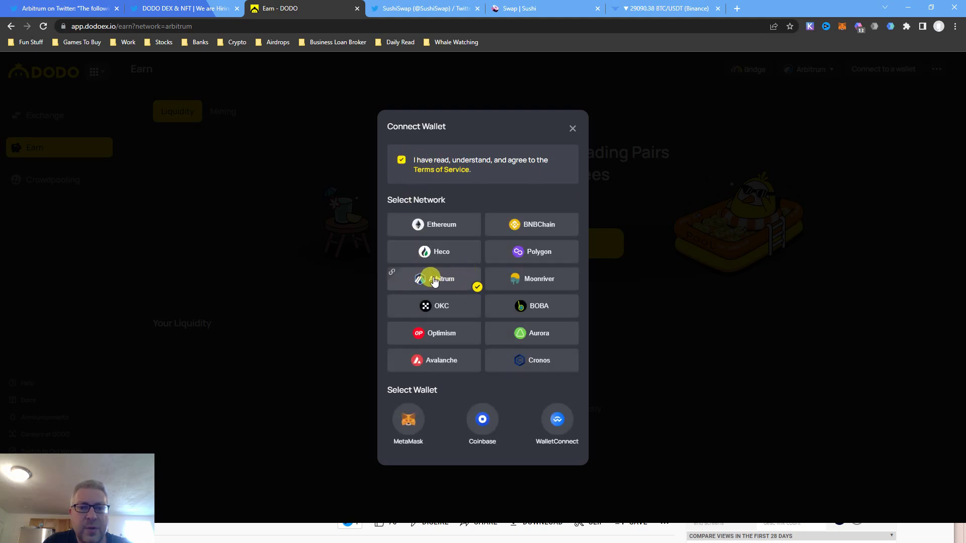
click(406, 422)
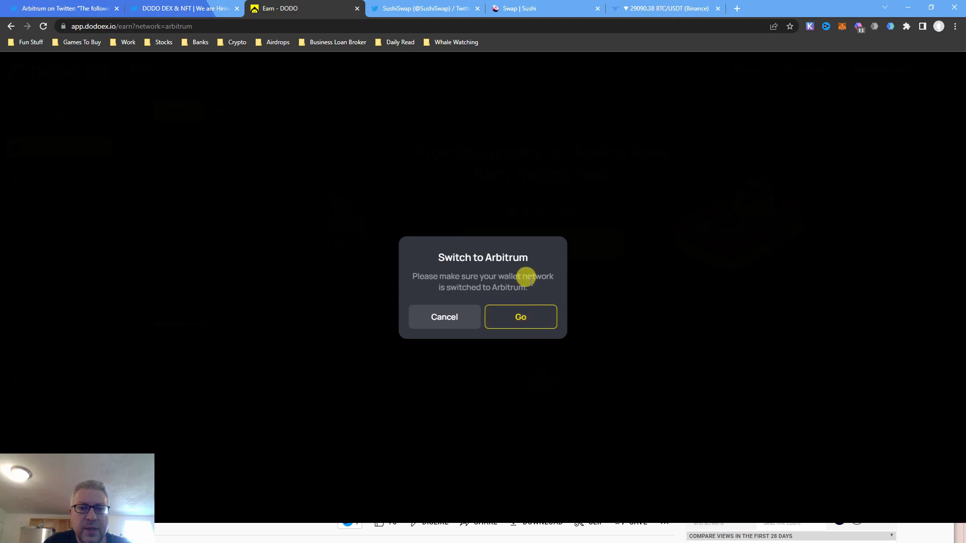
click(501, 318)
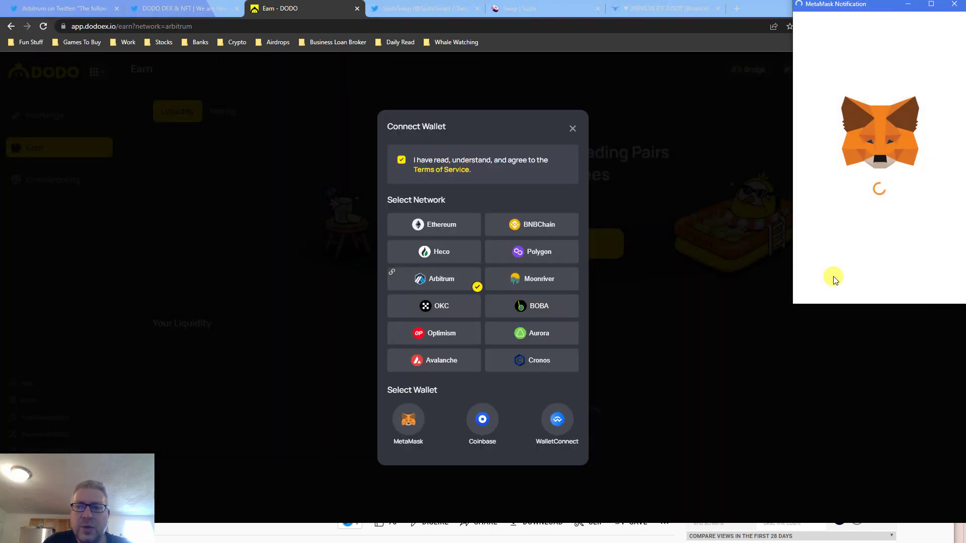
click(924, 288)
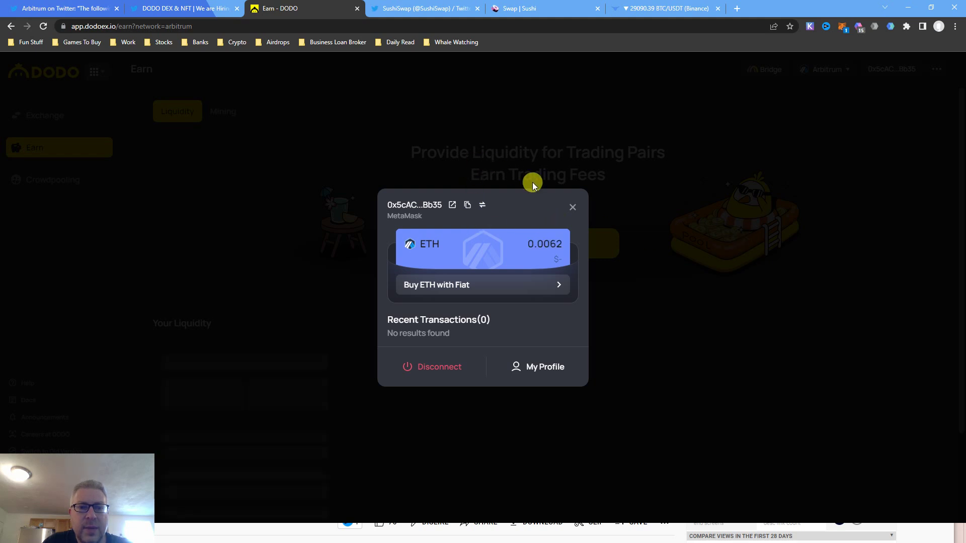
click(571, 207)
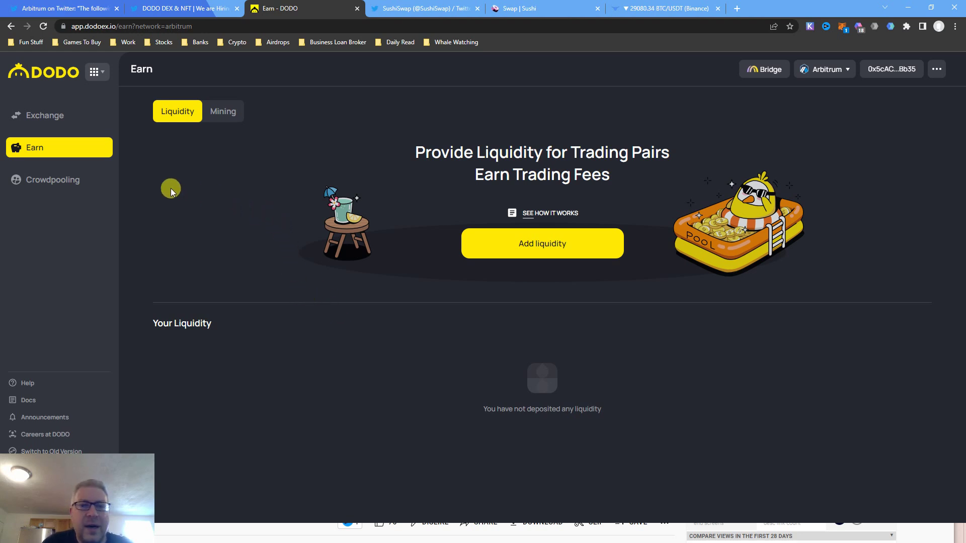
Return to the Exchange page and try the ETH sell-side token list and max balance
click(31, 113)
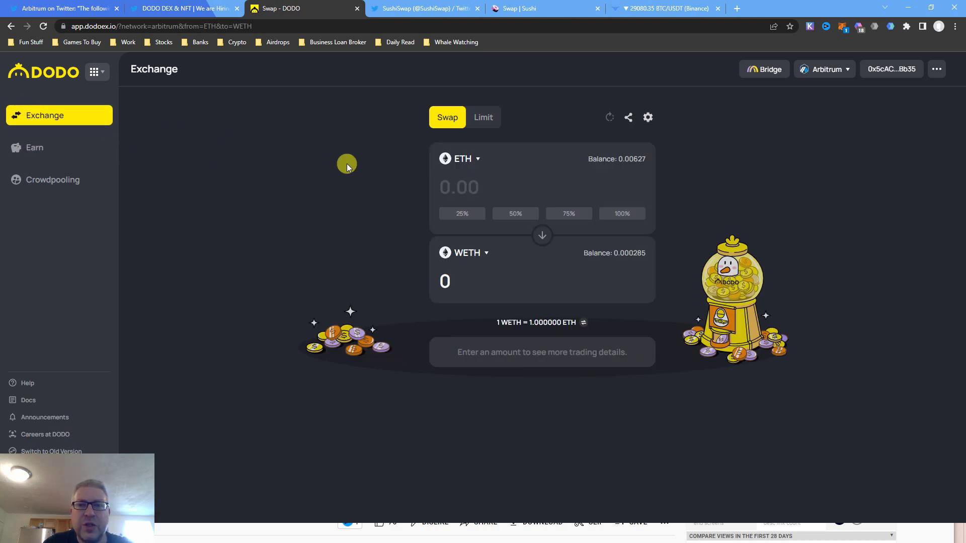
click(631, 160)
click(462, 160)
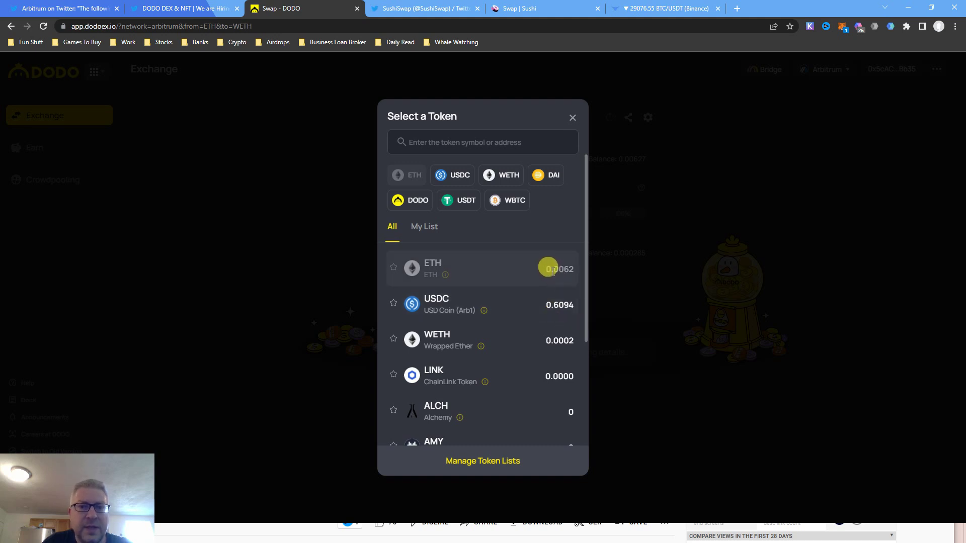
click(268, 232)
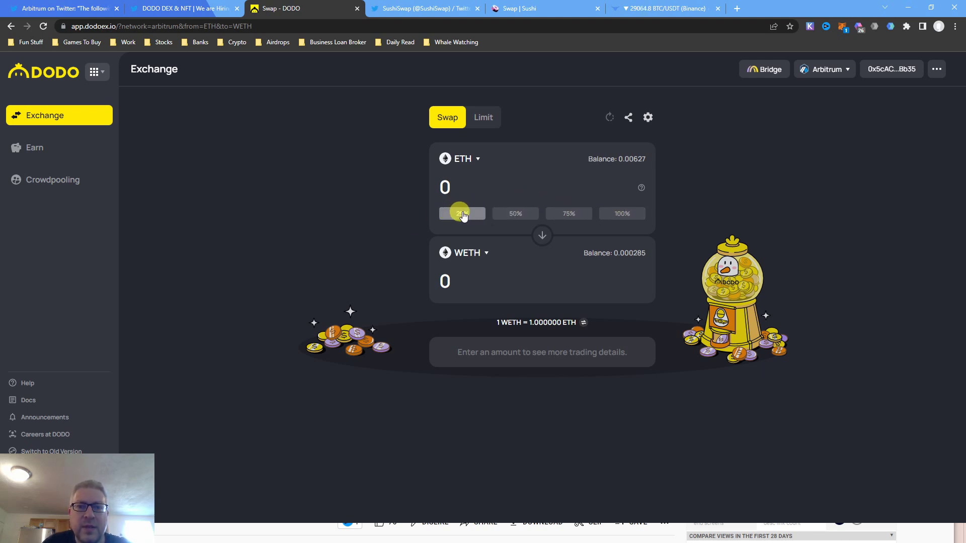
click(620, 216)
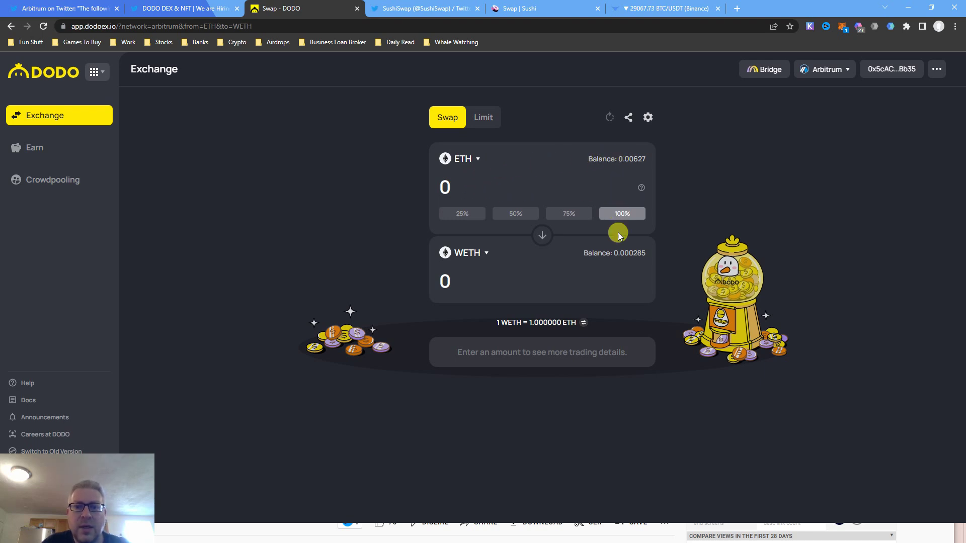
Change the receiving token from WETH to USDC and select the ETH amount
click(460, 260)
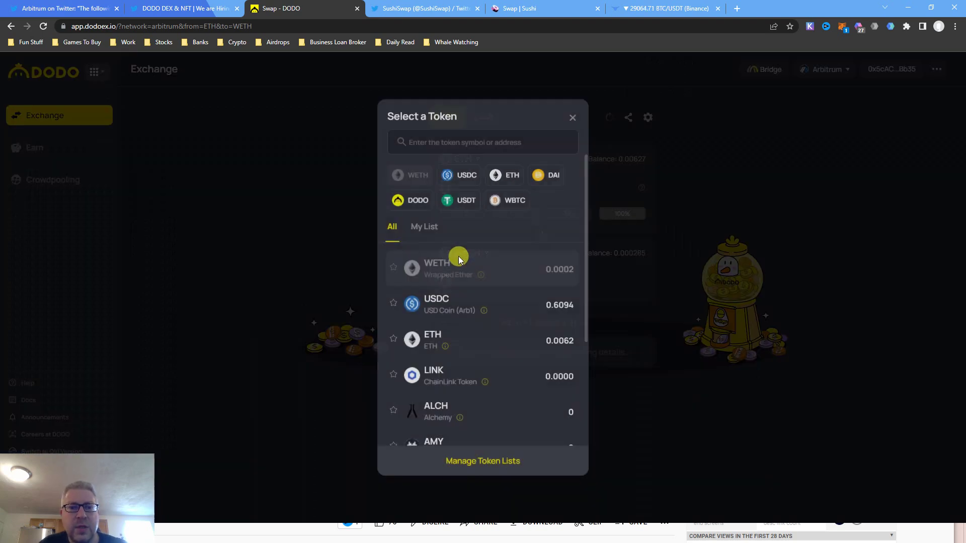
click(442, 304)
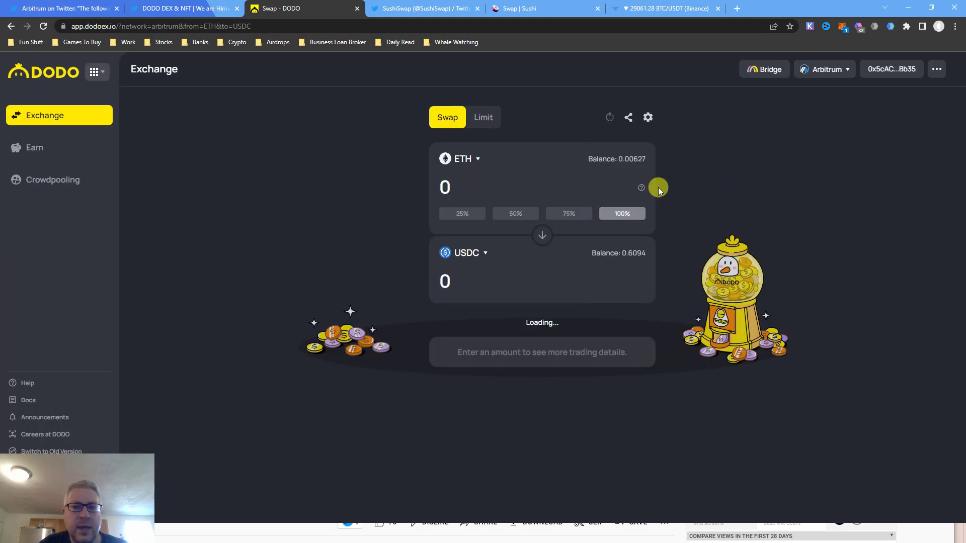
click(491, 183)
key(ctrl+a)
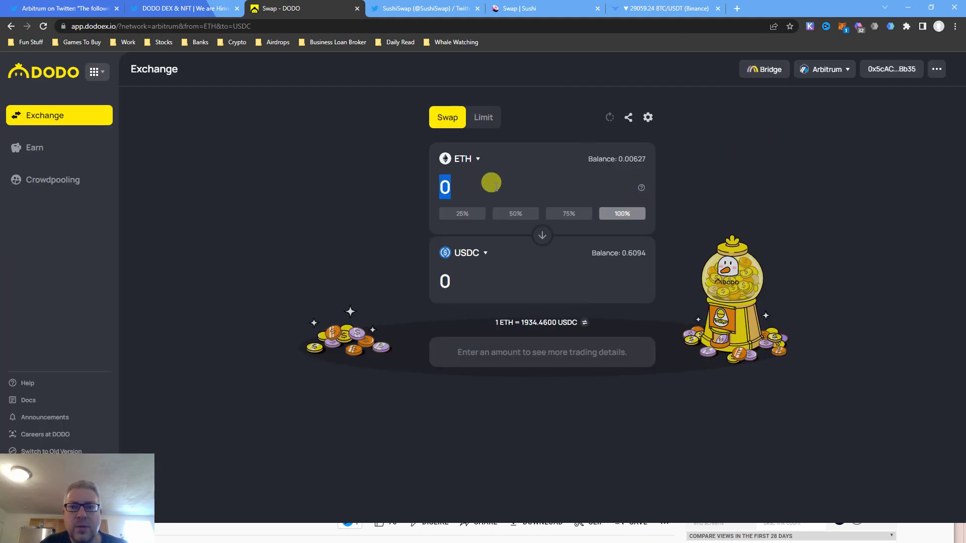
click(613, 213)
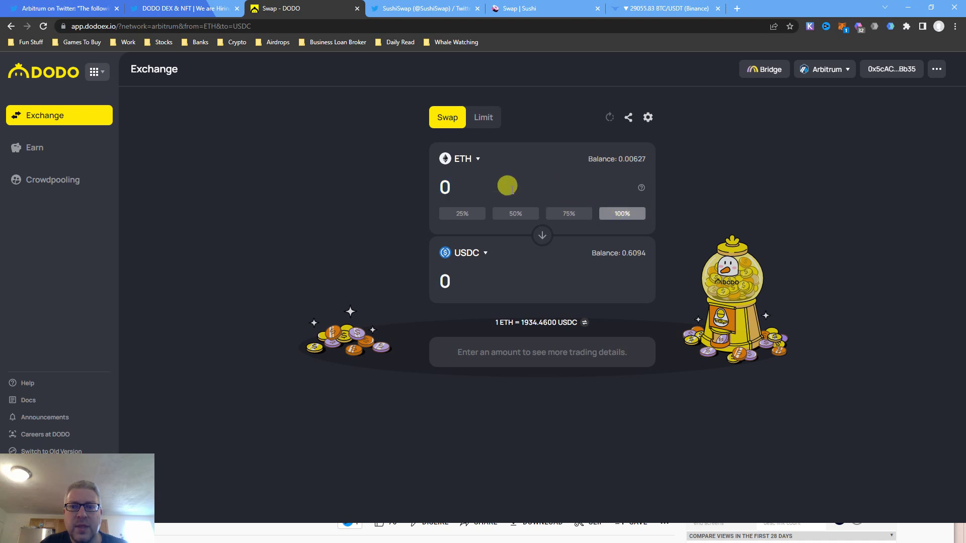
double_click(495, 181)
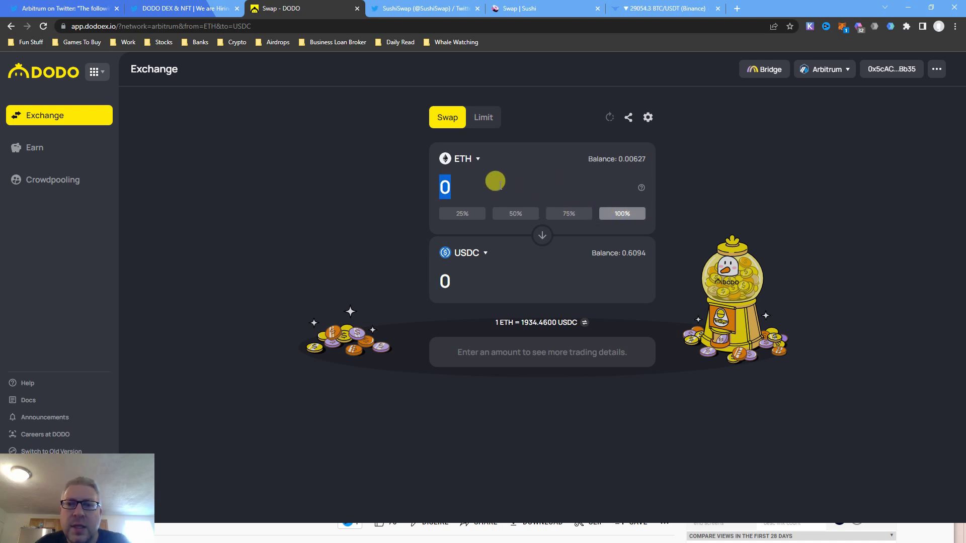
text(0)
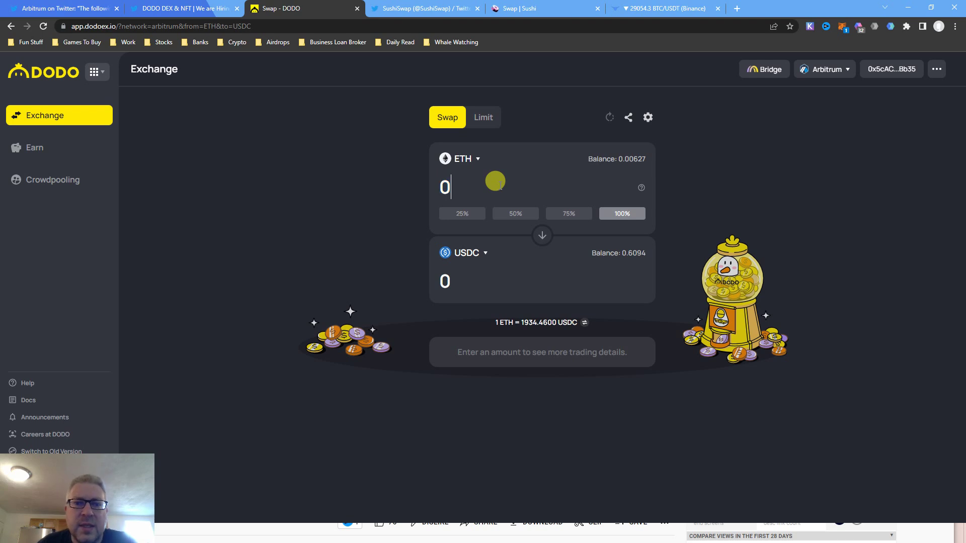
text(.00)
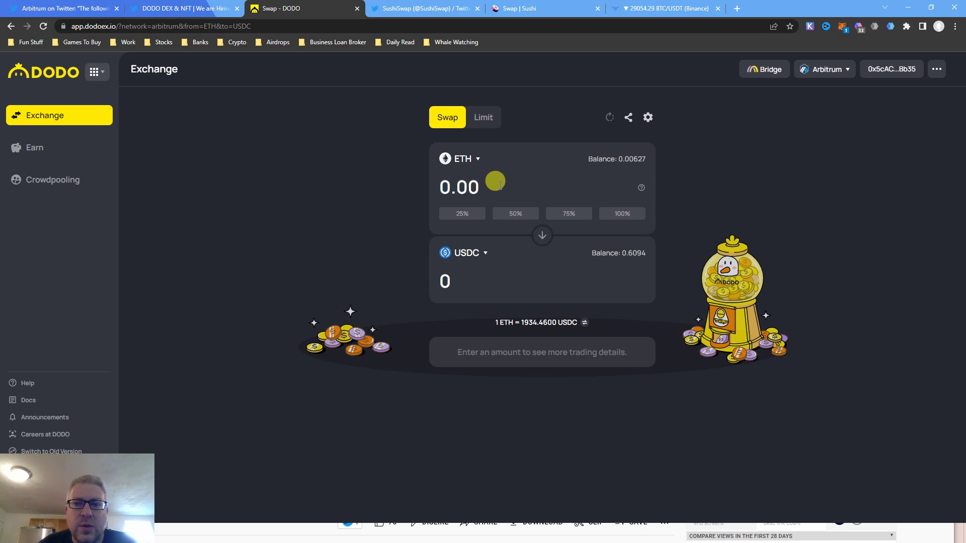
text(2)
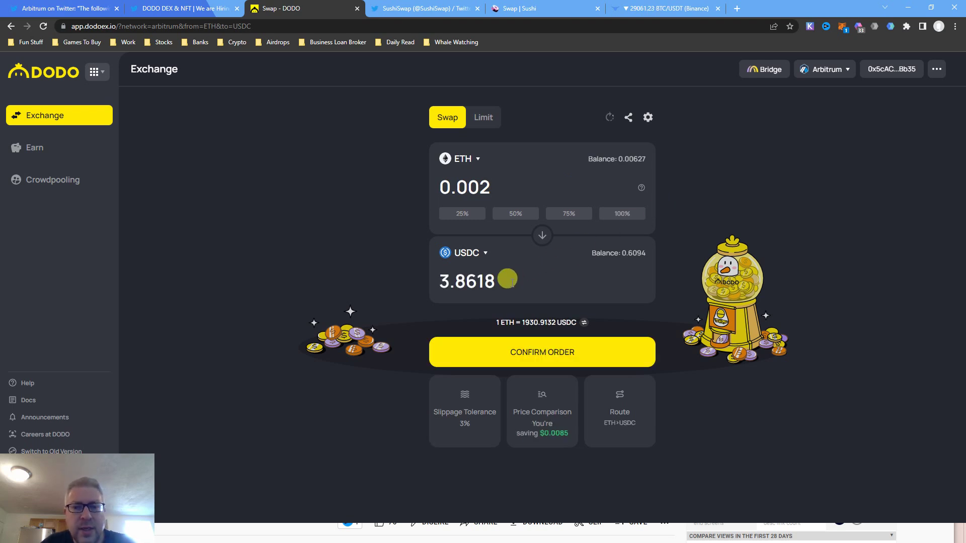
Check the 3.8618 USDC quote and lower the slippage tolerance to 1%
double_click(444, 280)
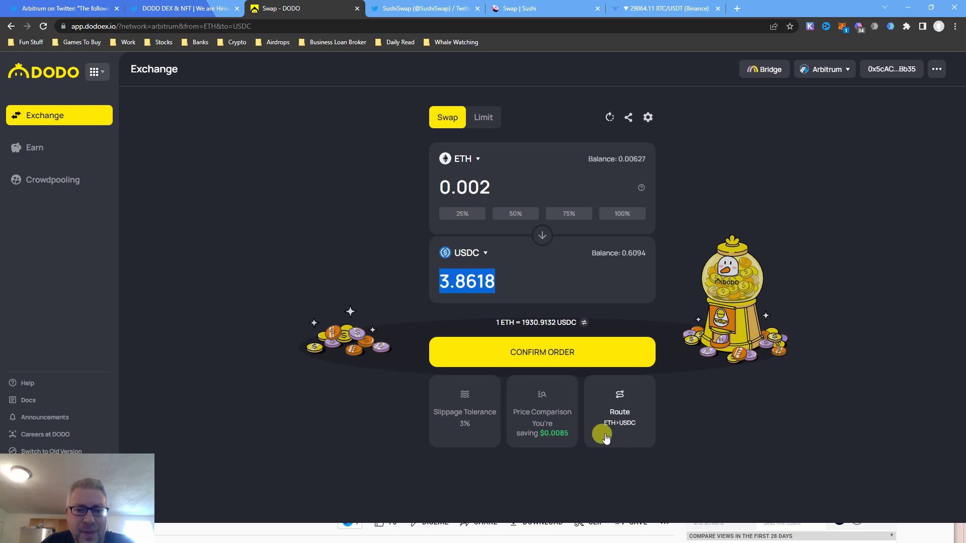
click(464, 420)
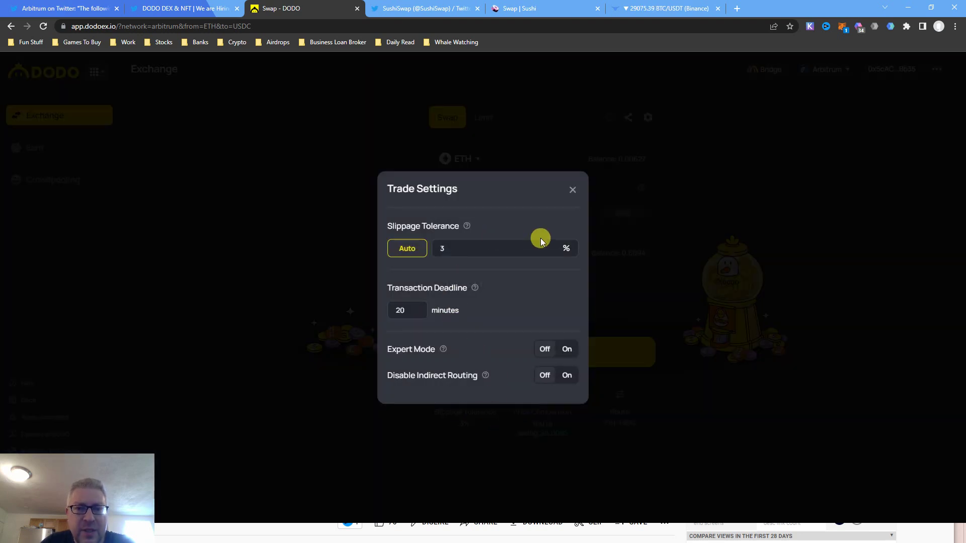
click(525, 243)
key(BackSpace)
text(1)
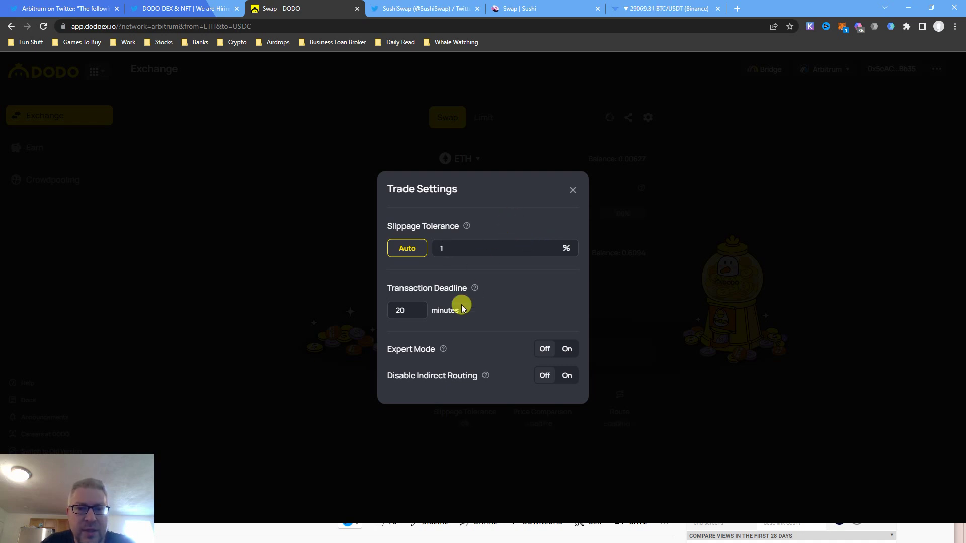
click(571, 190)
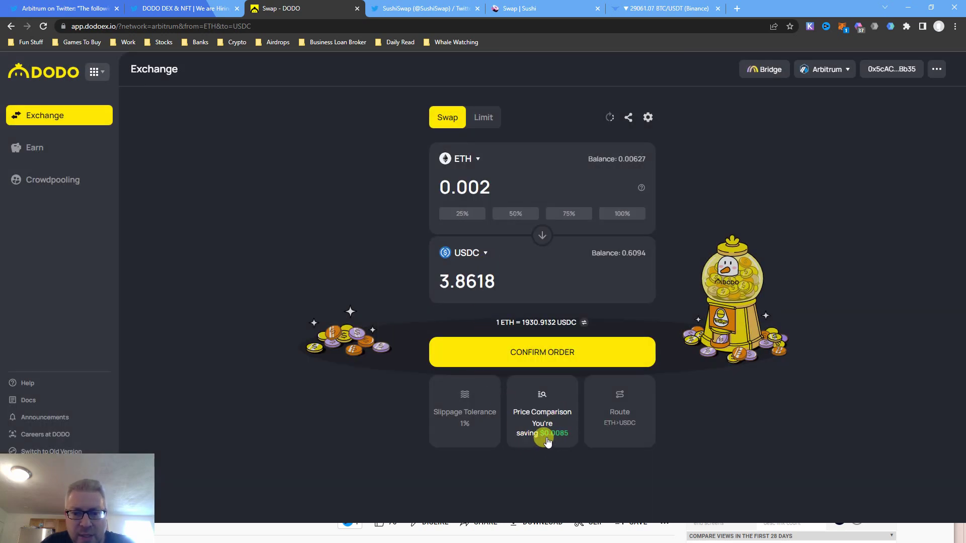
Review the price comparison with other exchanges and the swap's routing details
click(553, 442)
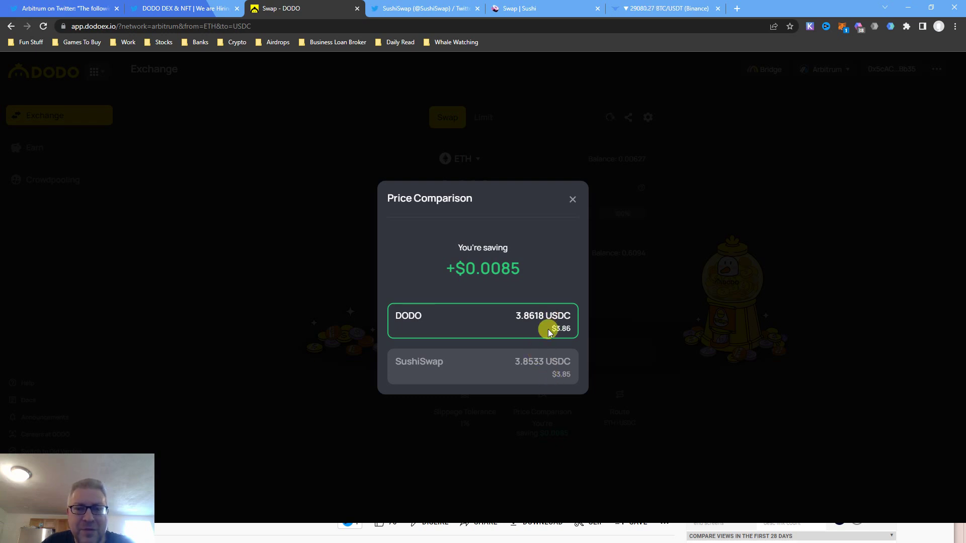
click(573, 198)
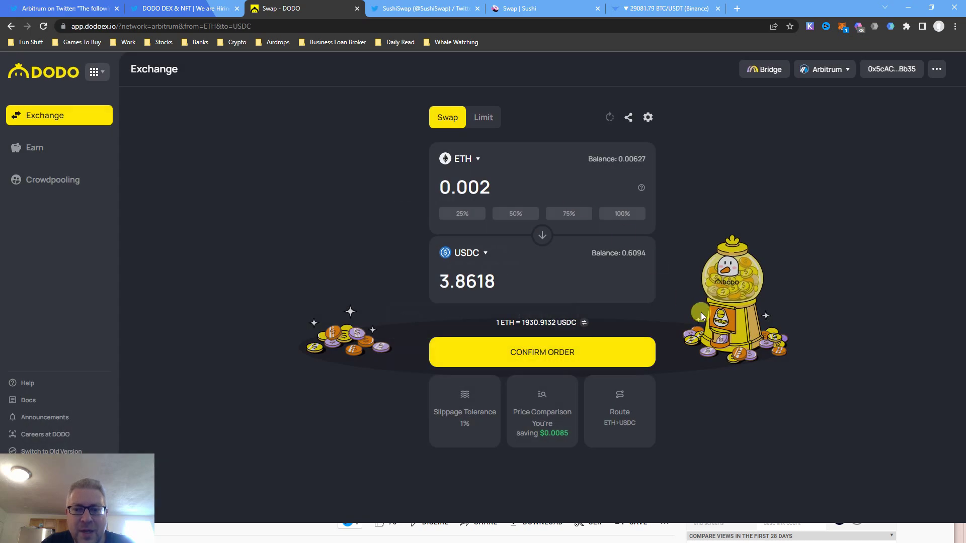
click(621, 421)
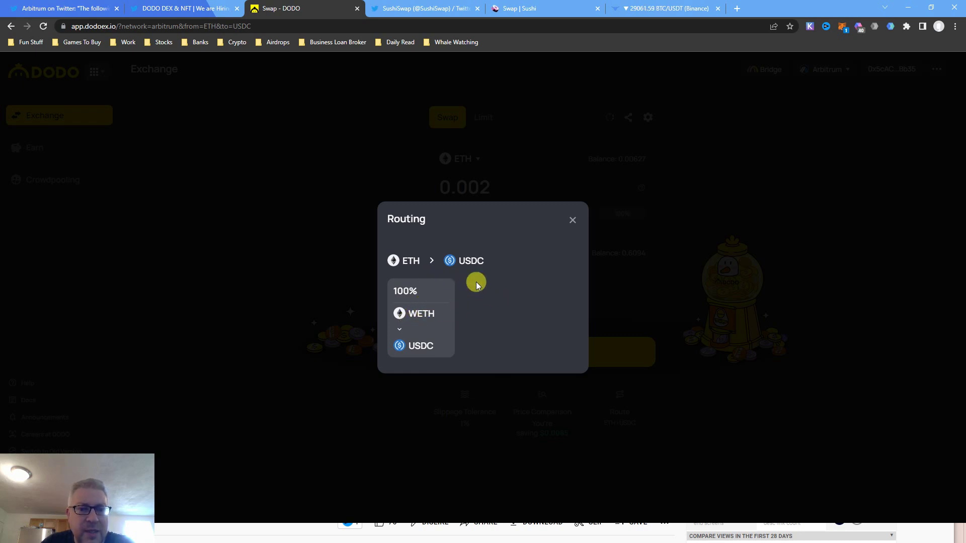
click(572, 220)
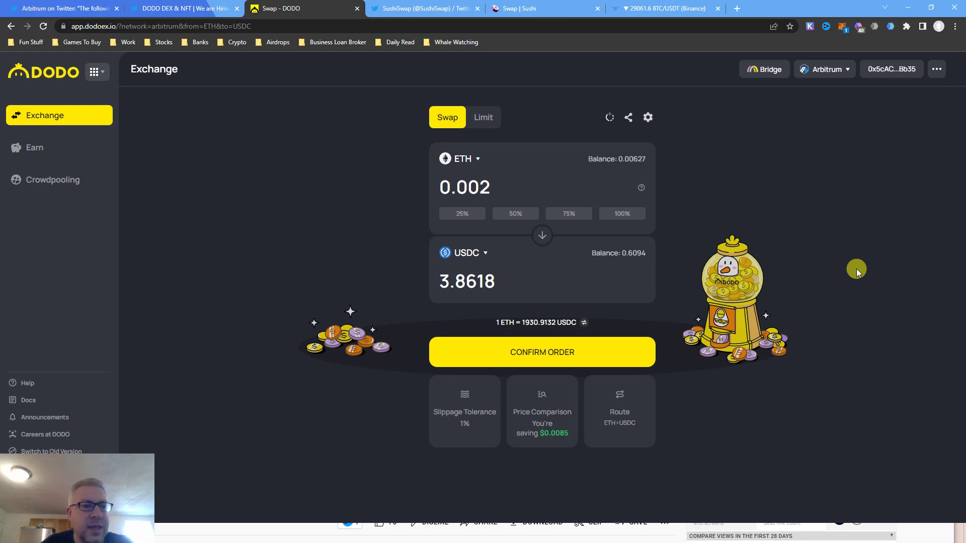
Submit the order and connect MetaMask Account 2 to the site
click(611, 358)
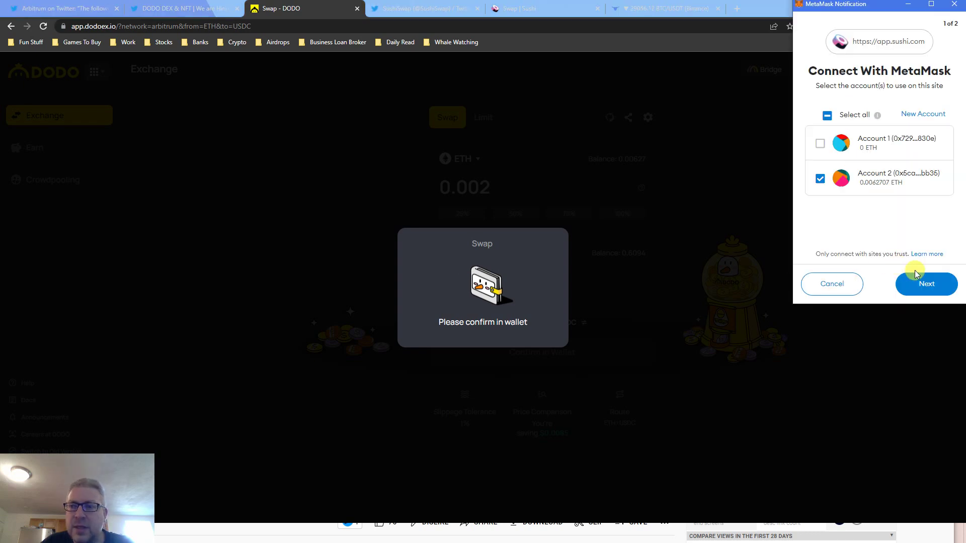
click(915, 270)
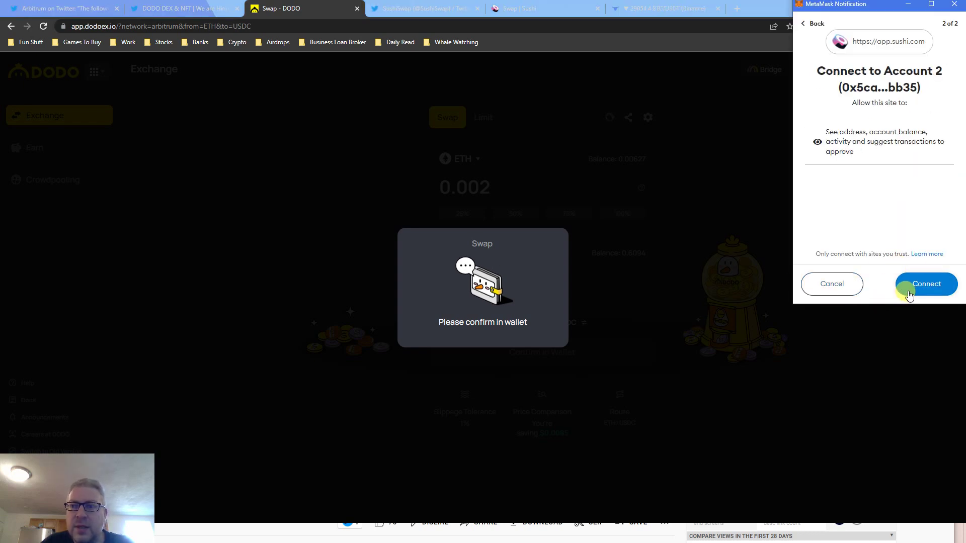
click(909, 294)
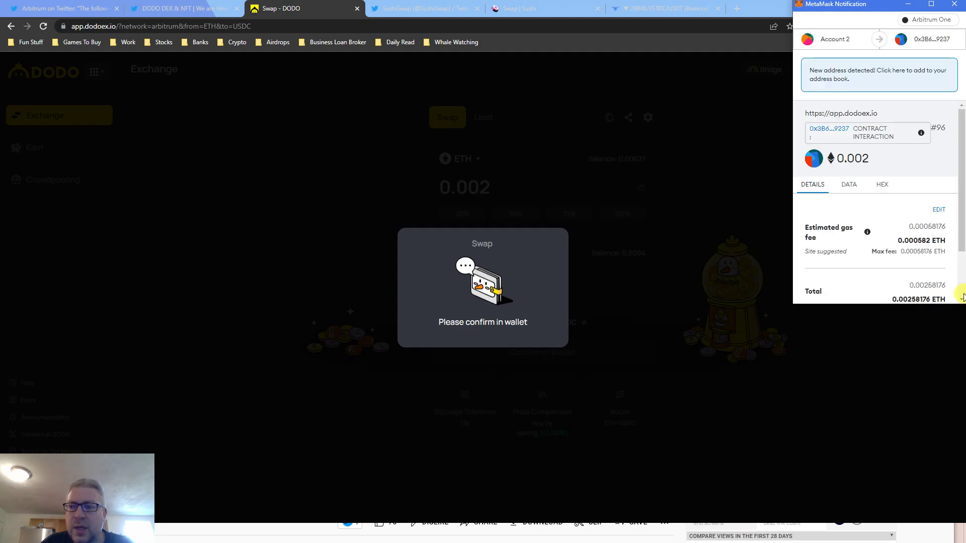
scroll(961, 299, down, 2)
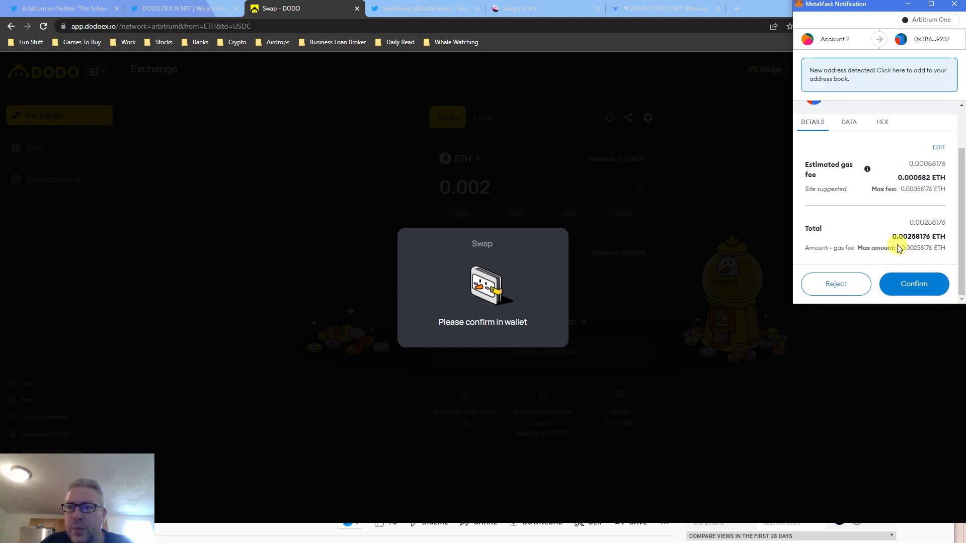
Approve the 0.002 ETH swap in MetaMask and dismiss the Swap Submitted notice
triple_click(897, 236)
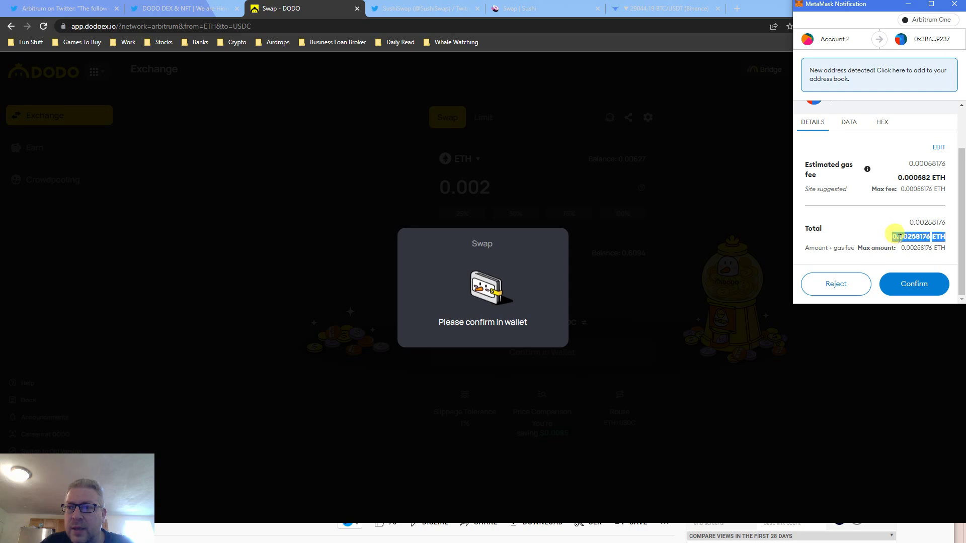
triple_click(915, 178)
click(914, 191)
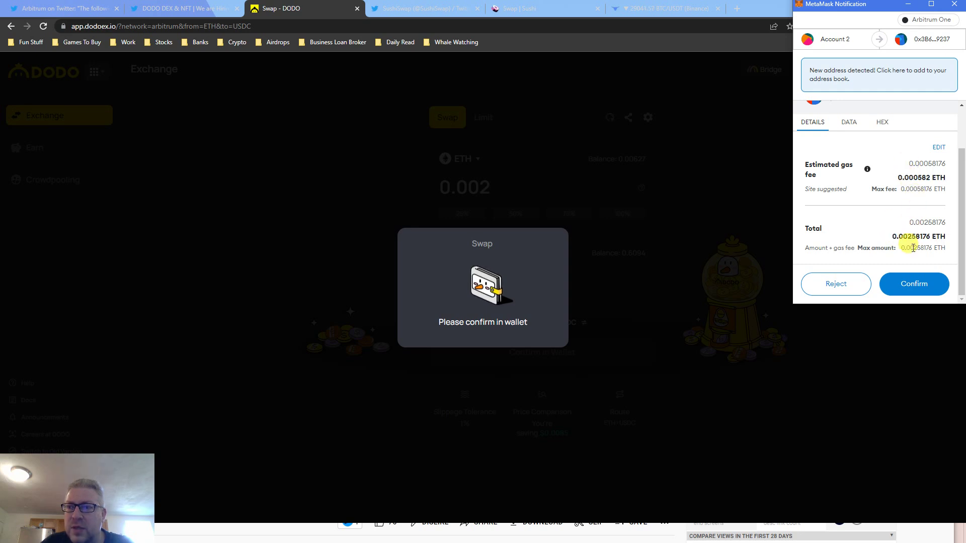
click(914, 281)
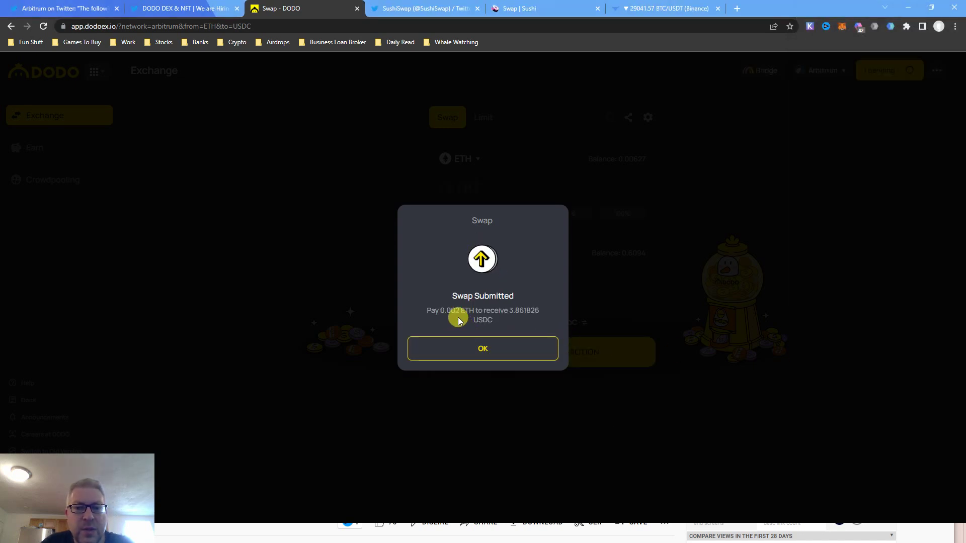
triple_click(446, 304)
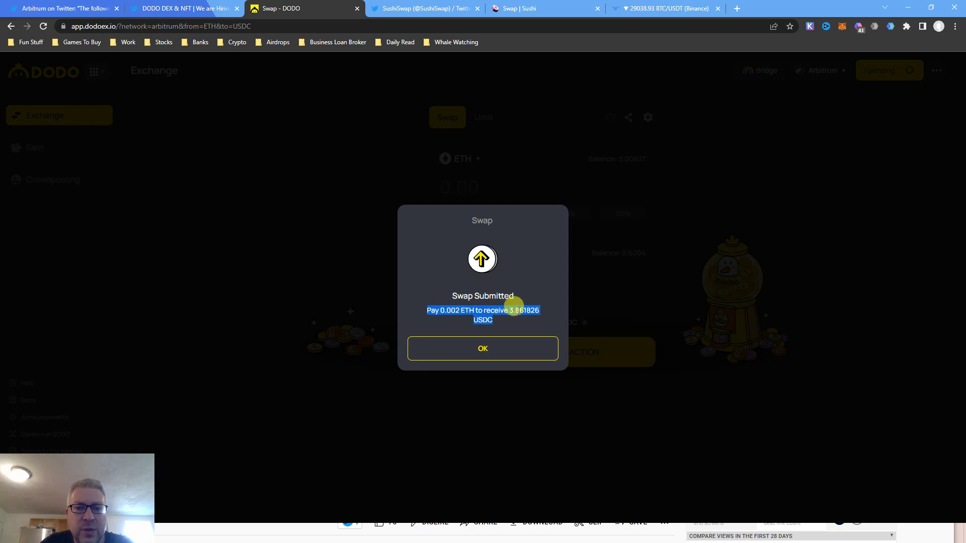
click(526, 356)
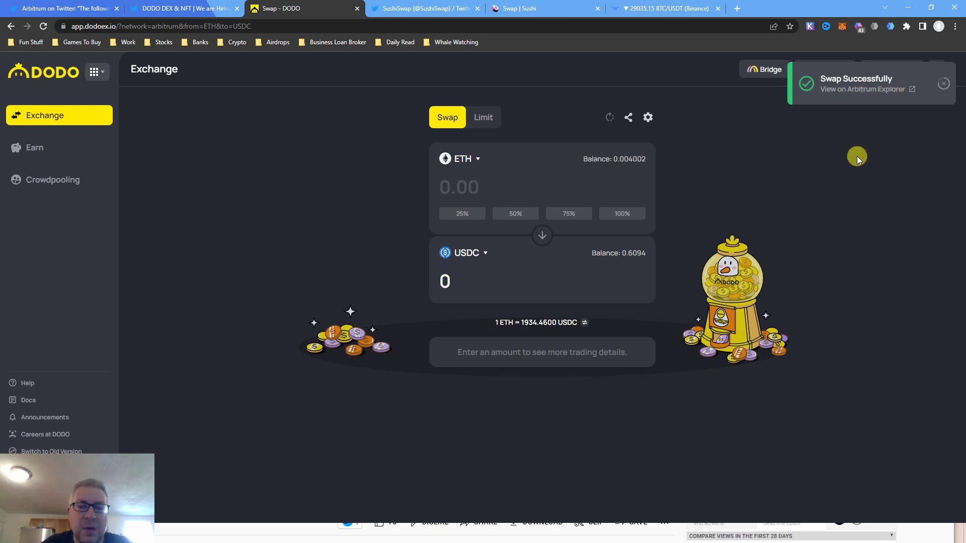
Dismiss the success notice, browse the ETH pay-token list, then go to Crowdpooling
click(625, 160)
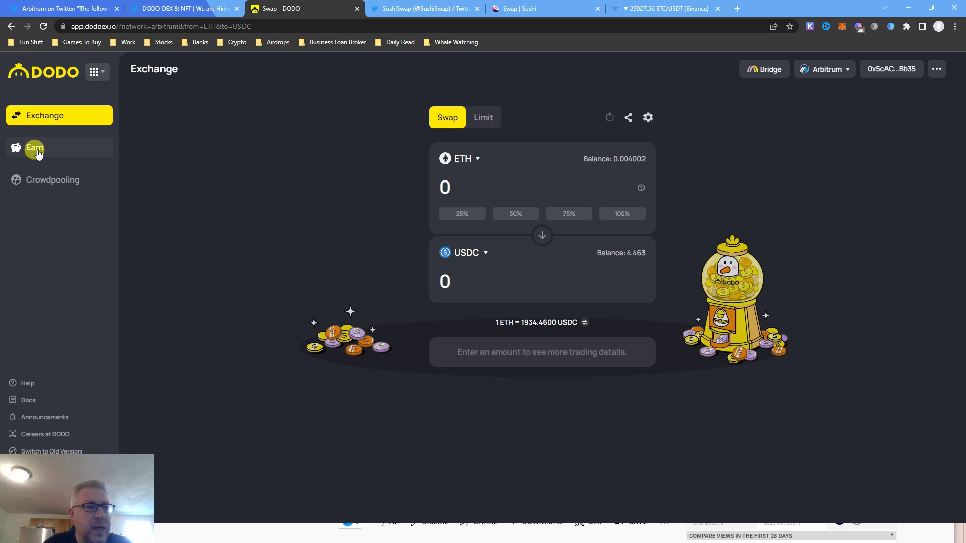
click(457, 159)
drag(586, 205, 603, 375)
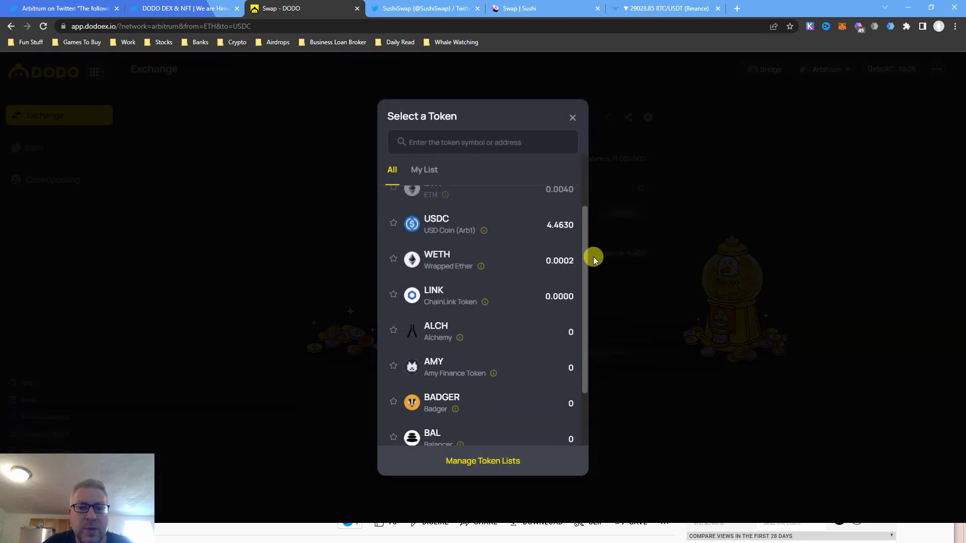
scroll(602, 375, down, 1)
scroll(603, 411, down, 1)
scroll(602, 451, down, 1)
scroll(599, 482, down, 1)
scroll(586, 395, down, 2)
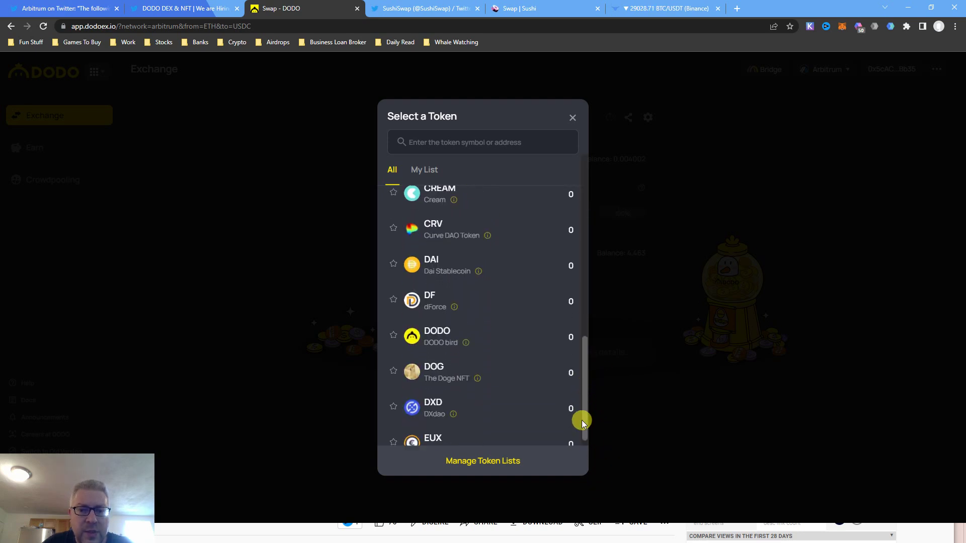
scroll(582, 421, down, 1)
scroll(580, 432, up, 1)
scroll(584, 421, down, 4)
scroll(586, 425, down, 4)
drag(585, 429, 589, 341)
click(675, 320)
click(63, 178)
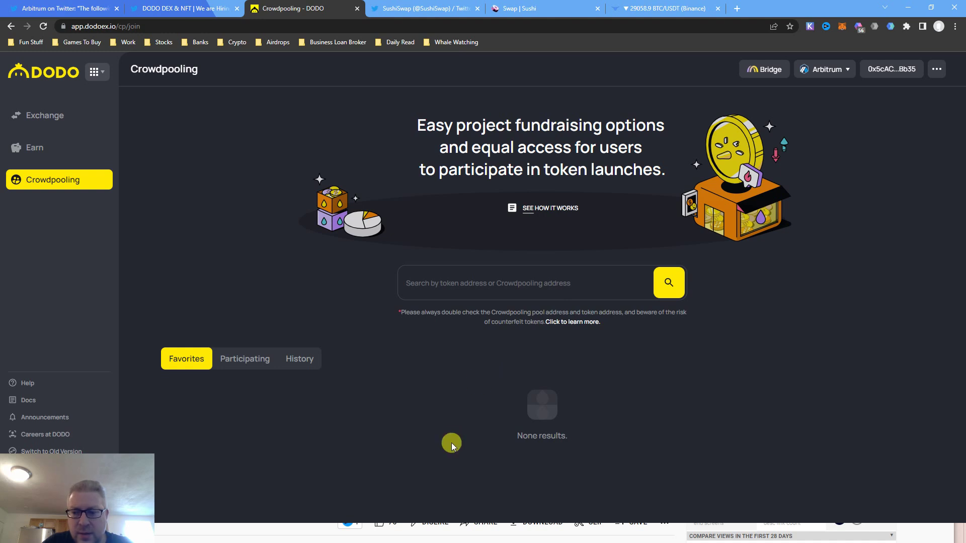
Return to Earn and read the Liquidity tab's Earn Trading Fees headline
click(37, 147)
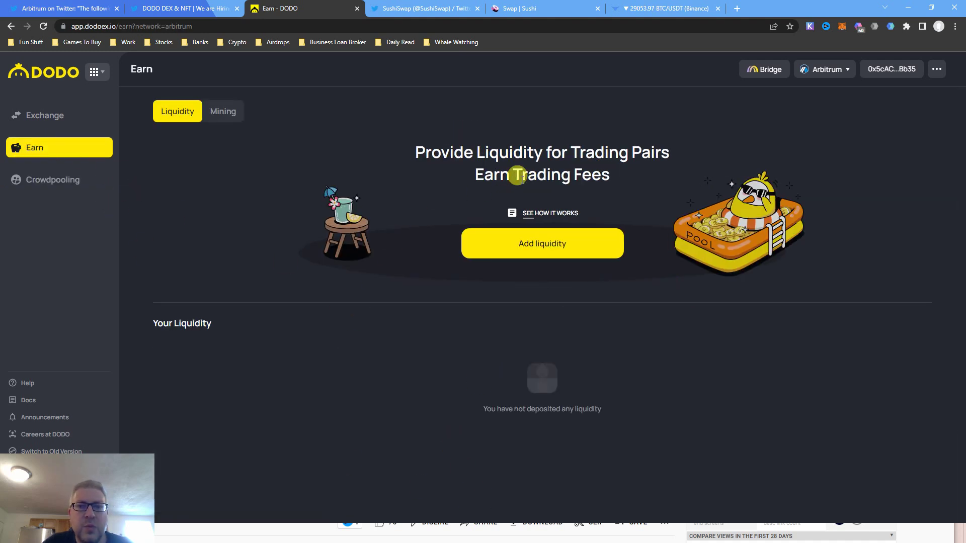
double_click(542, 155)
triple_click(541, 156)
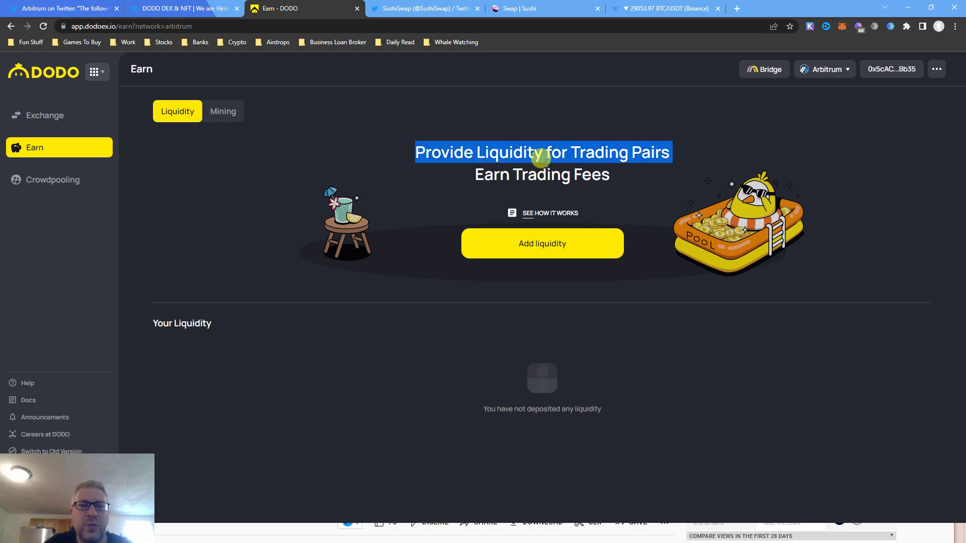
triple_click(521, 174)
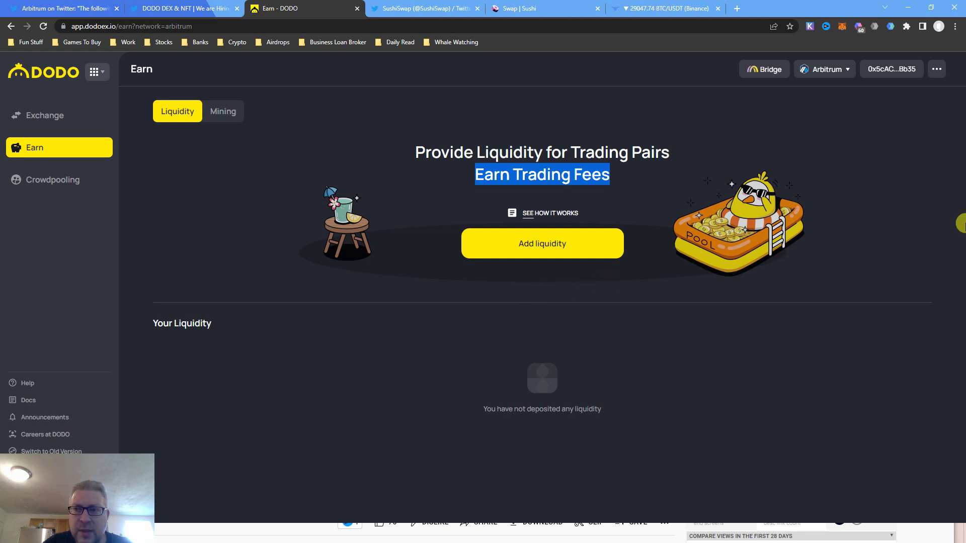
click(960, 261)
Review Mining farm APRs (USDT 6.68%, USDC 4.75%, DODO-USDC 23.8%), then show ended pools
click(216, 115)
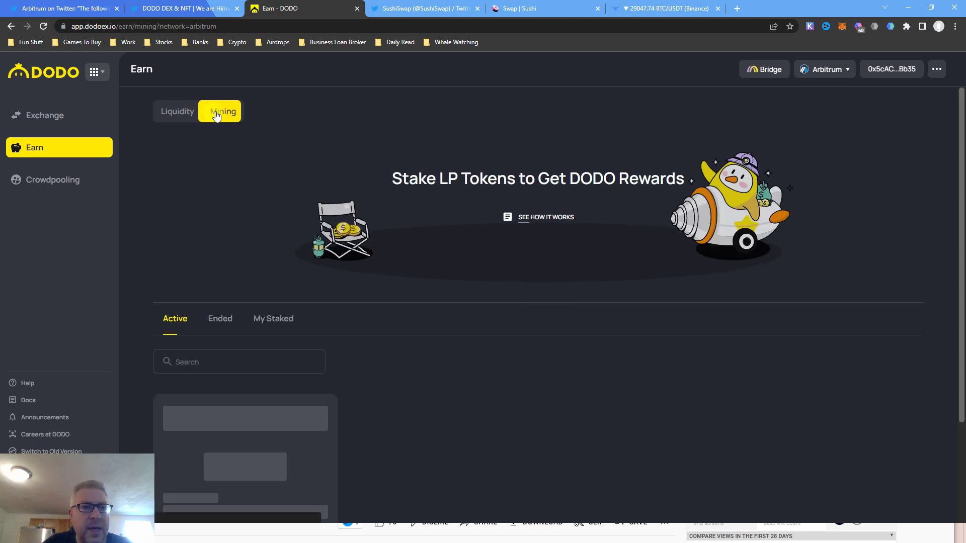
drag(961, 151, 961, 269)
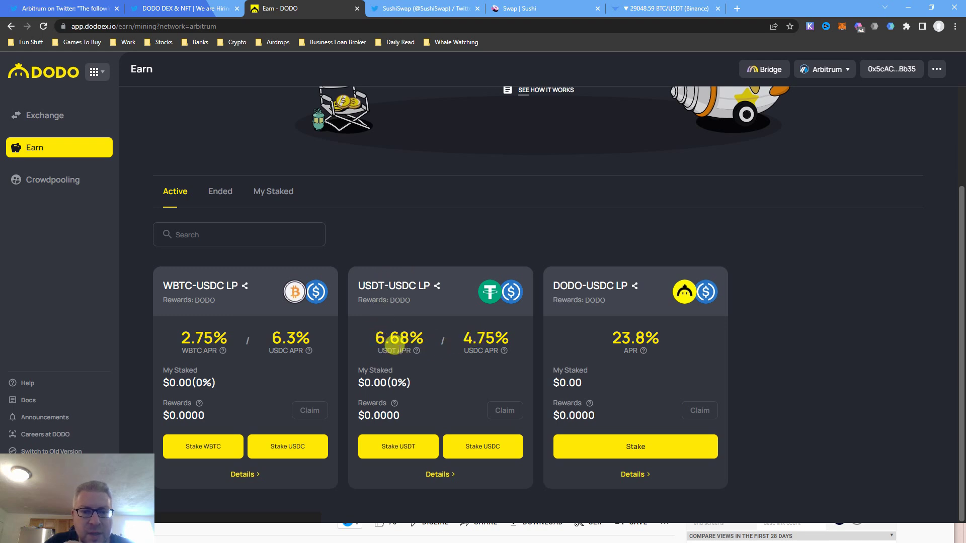
double_click(380, 338)
click(494, 338)
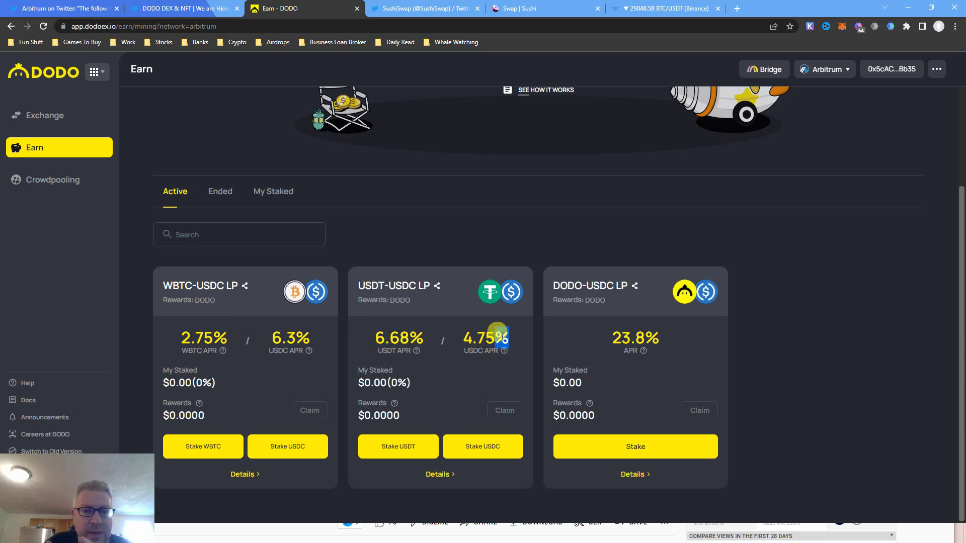
double_click(497, 332)
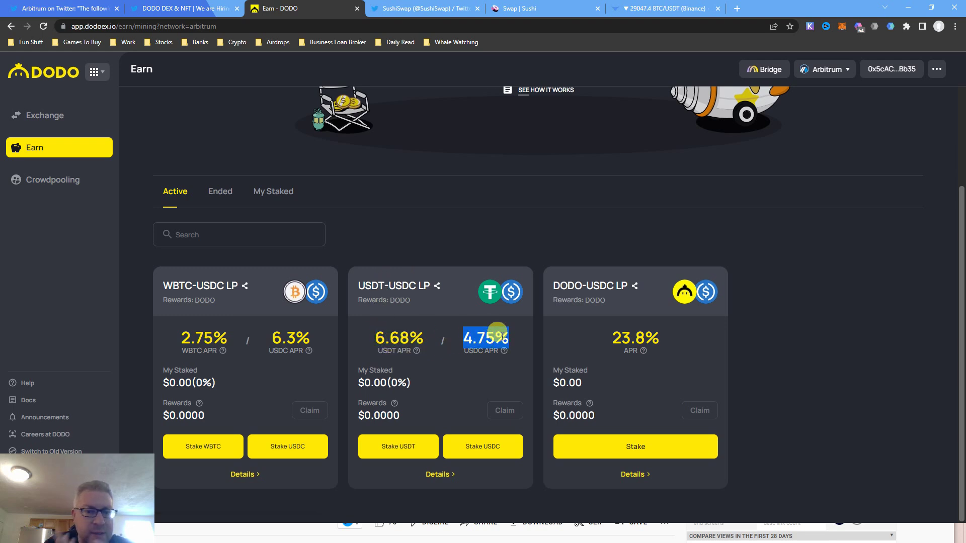
double_click(634, 335)
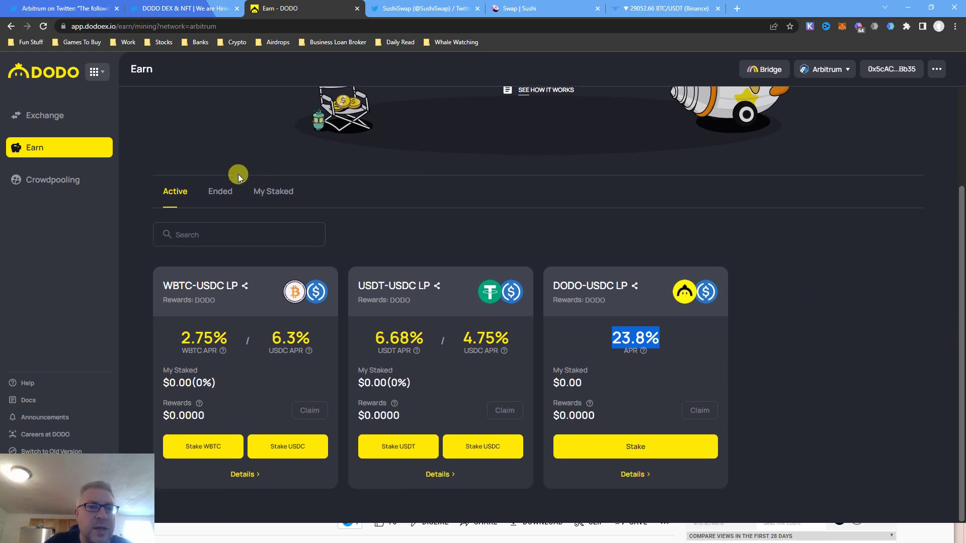
click(220, 190)
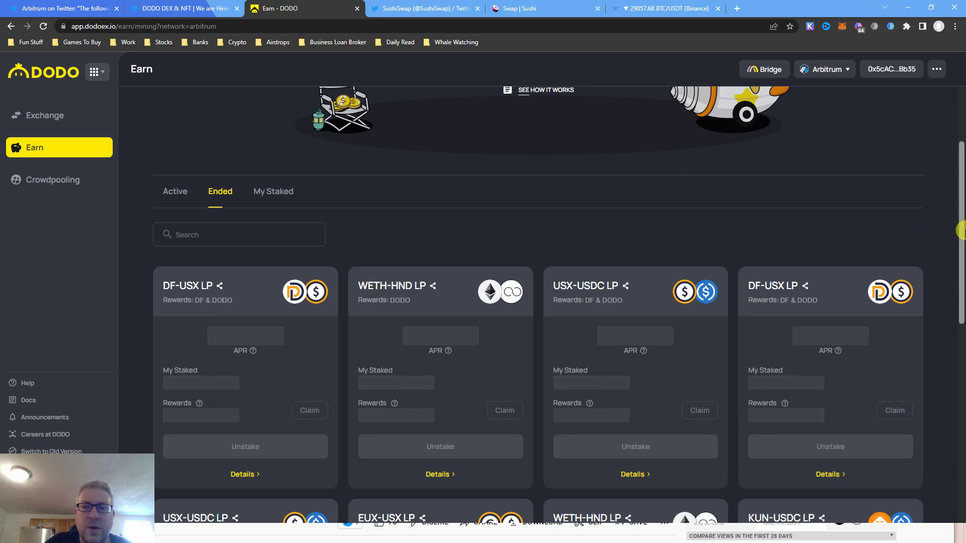
drag(957, 226, 956, 161)
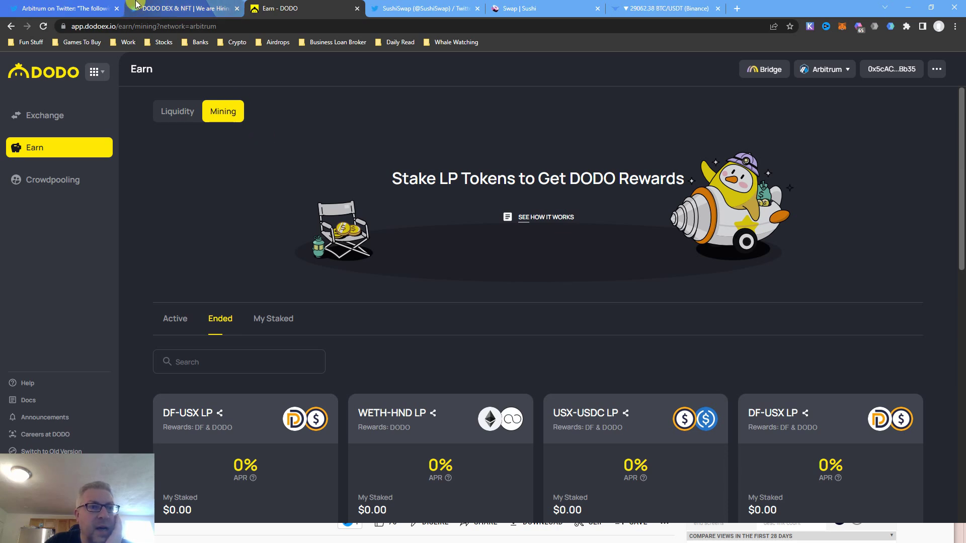
Check DODO's Twitter profile and account menu, then switch to the Swap | Sushi tab
click(182, 8)
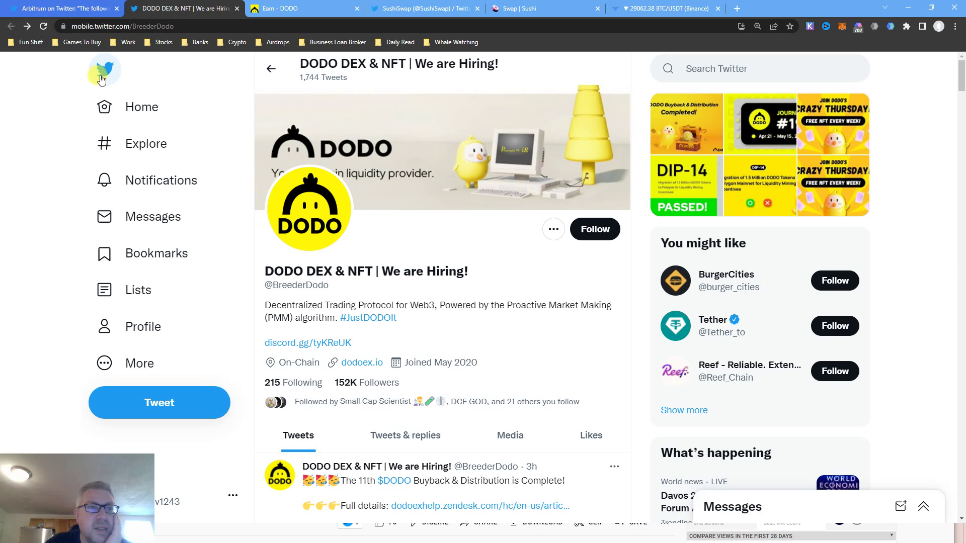
scroll(959, 68, down, 2)
scroll(959, 65, up, 2)
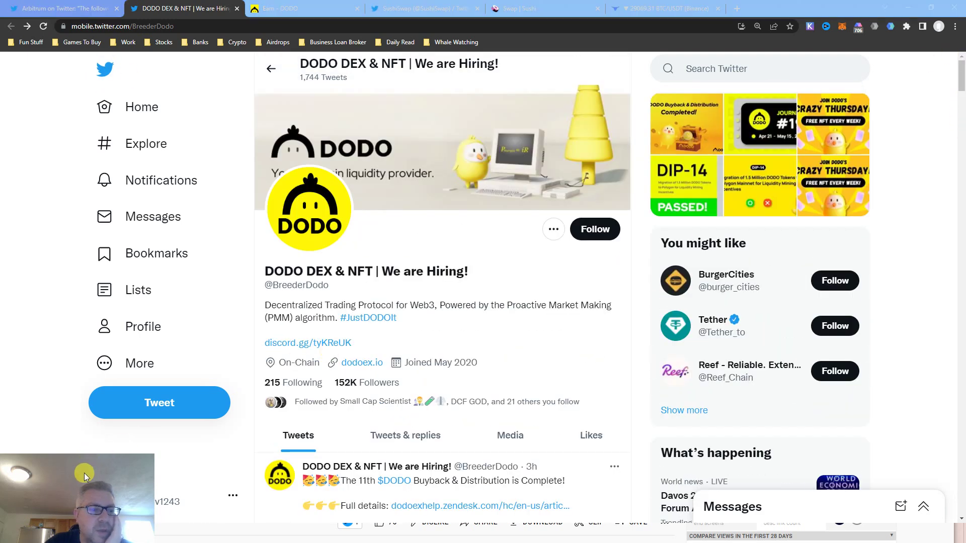
click(162, 494)
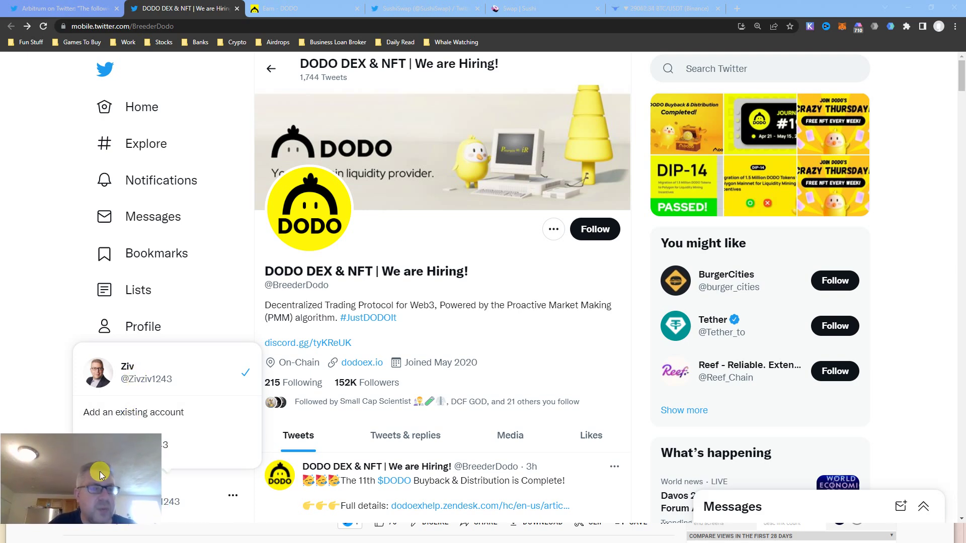
click(586, 5)
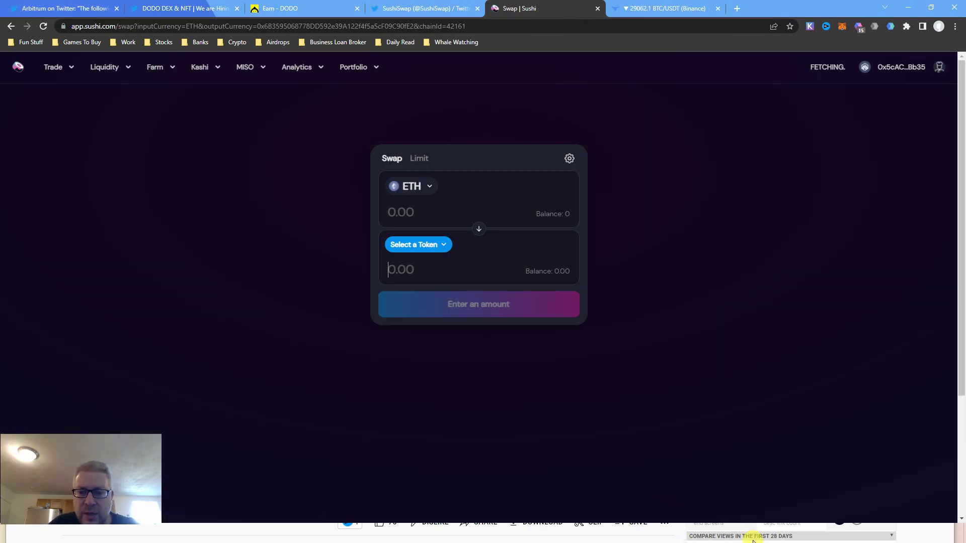
Return to the browser and enter 0.002 in SushiSwap's ETH field
key(alt+Tab)
key(alt+Tab)
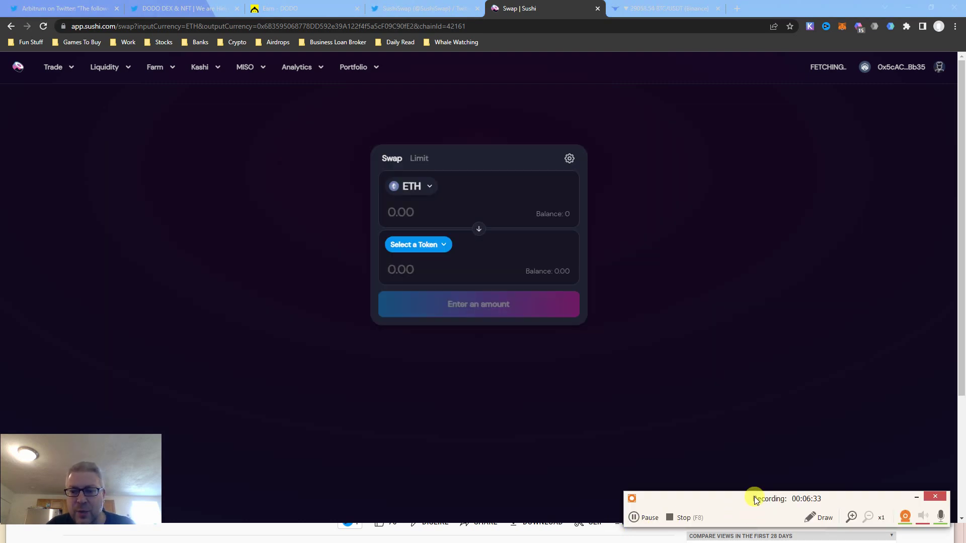
drag(754, 499, 759, 488)
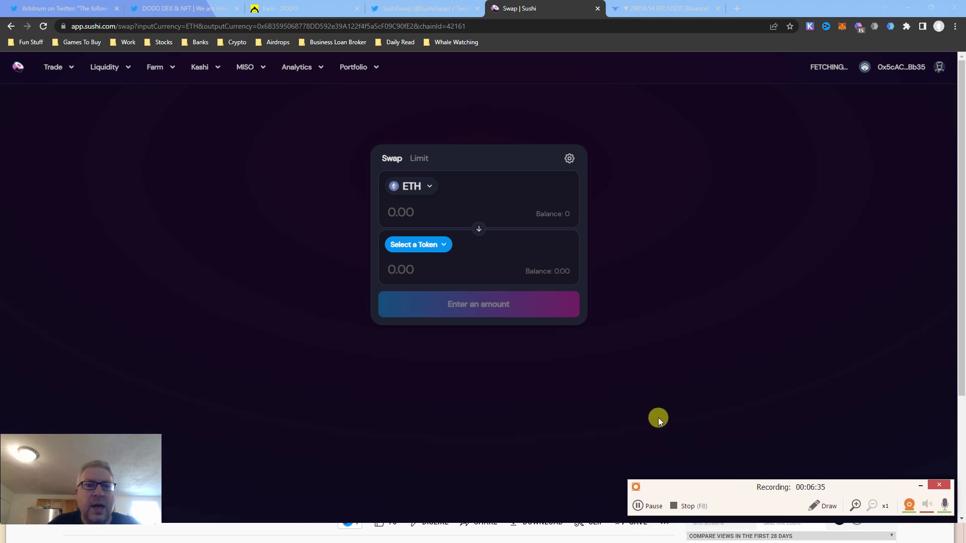
click(19, 67)
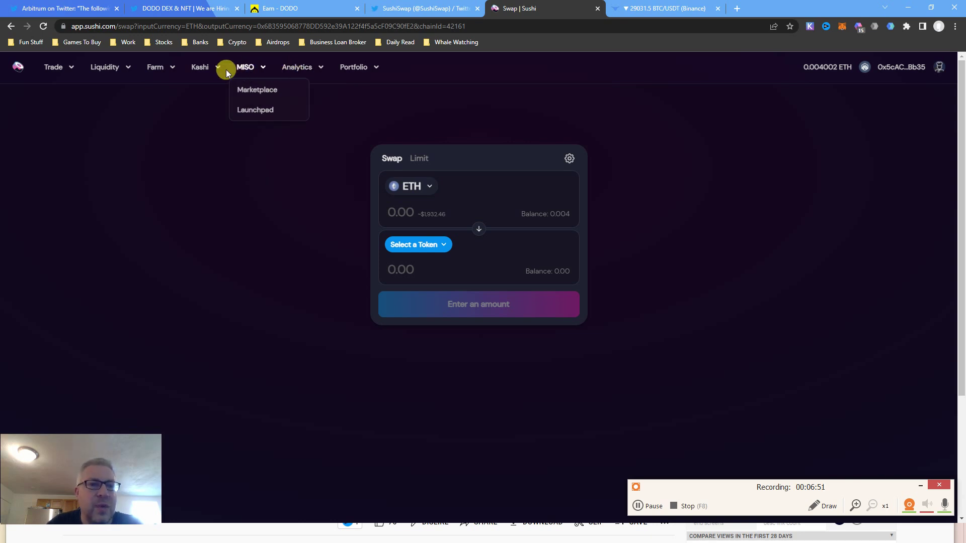
mouse_move(155, 67)
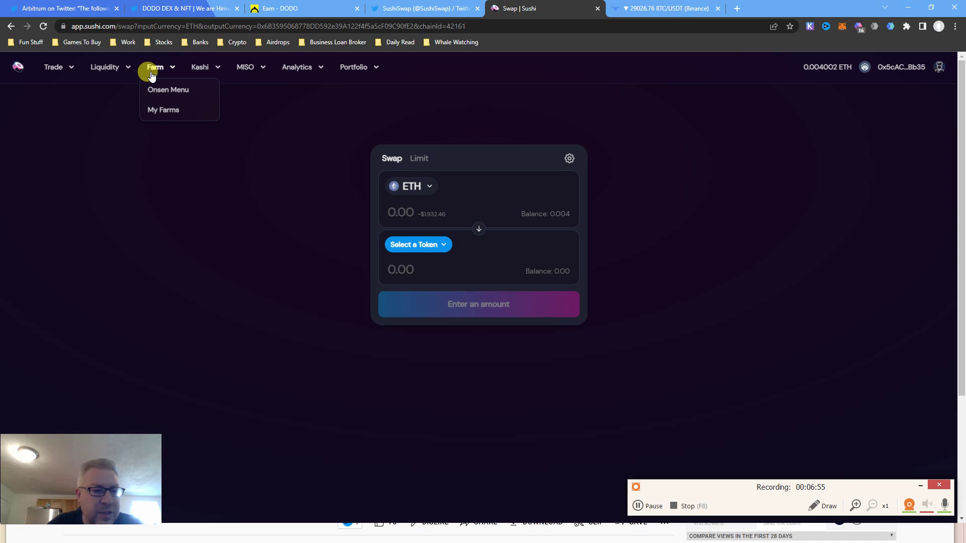
click(555, 218)
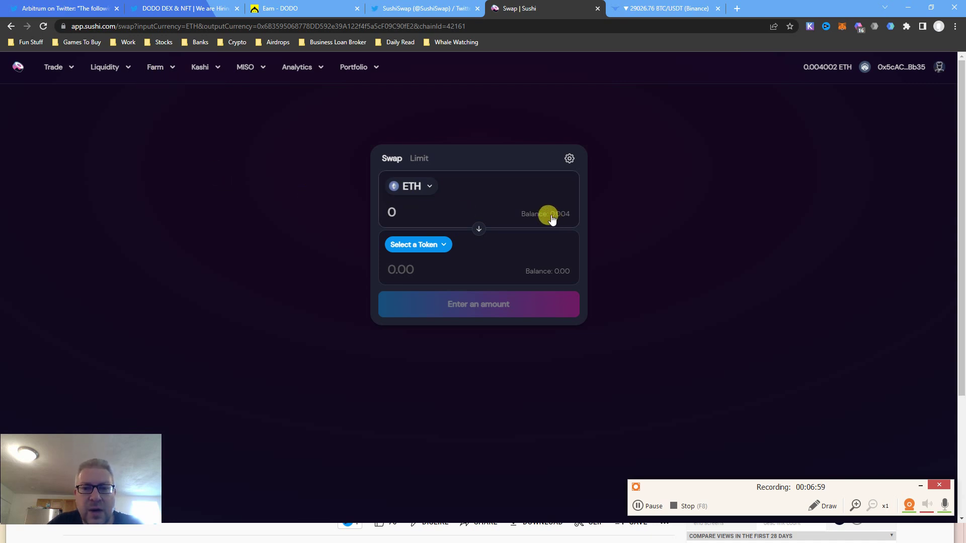
click(442, 211)
text(.)
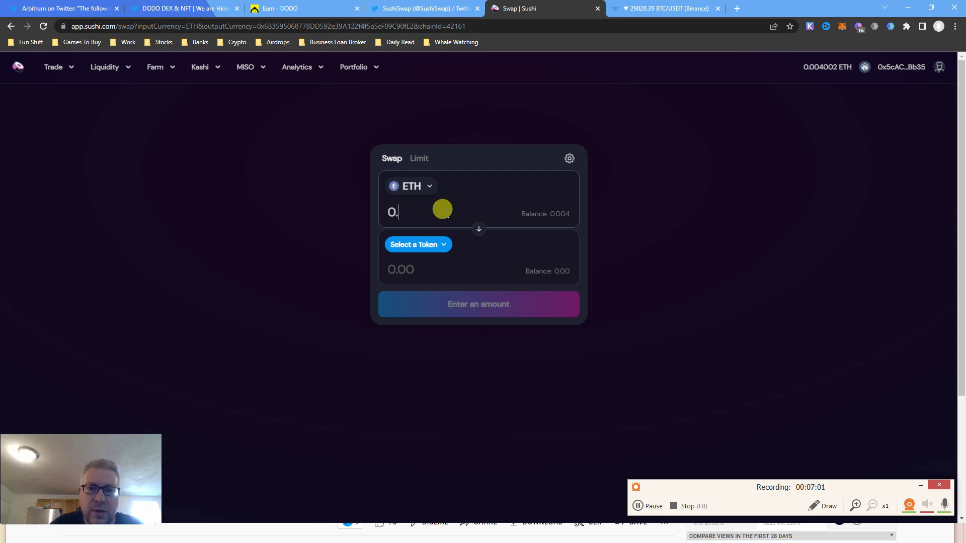
text(002)
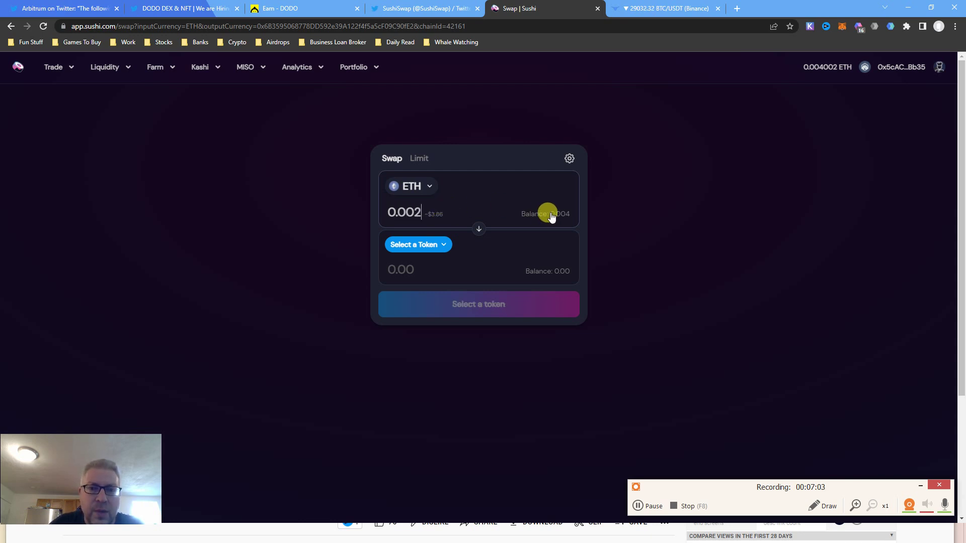
Pick USDC as the output token and reverse the swap to sell USDC for ETH
click(429, 244)
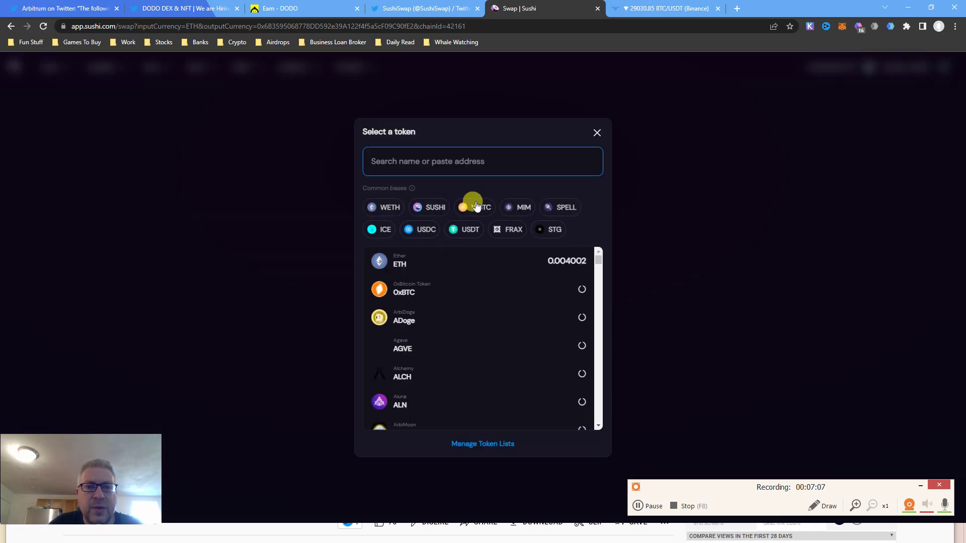
click(478, 206)
click(422, 242)
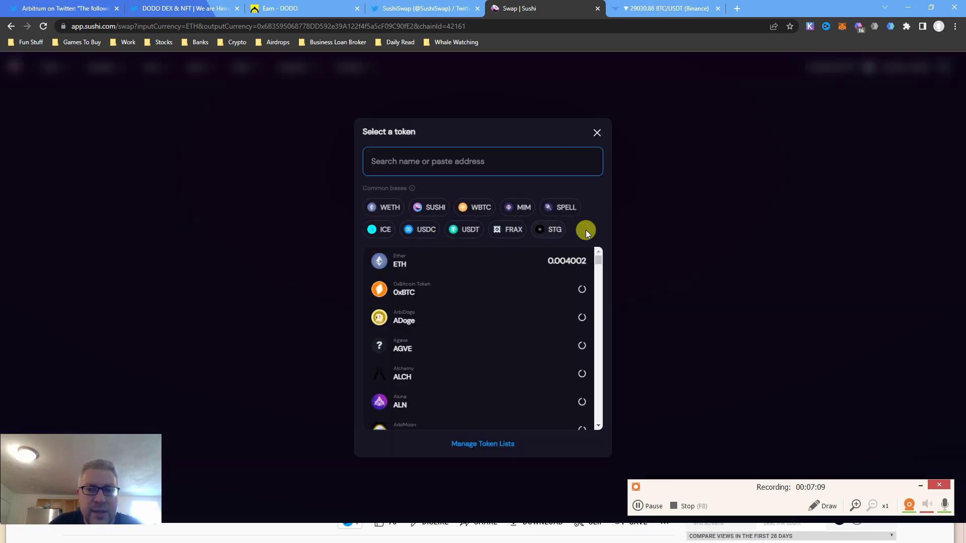
click(606, 309)
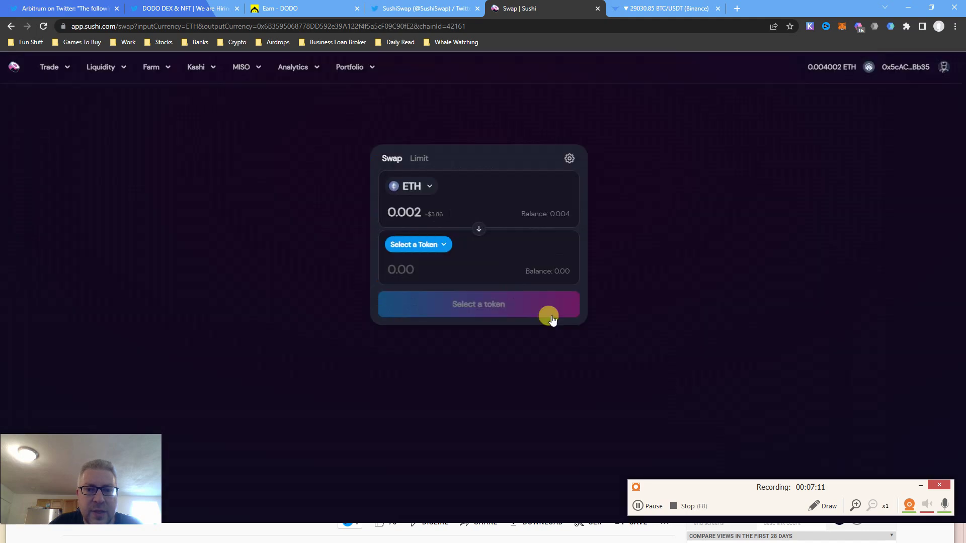
click(554, 308)
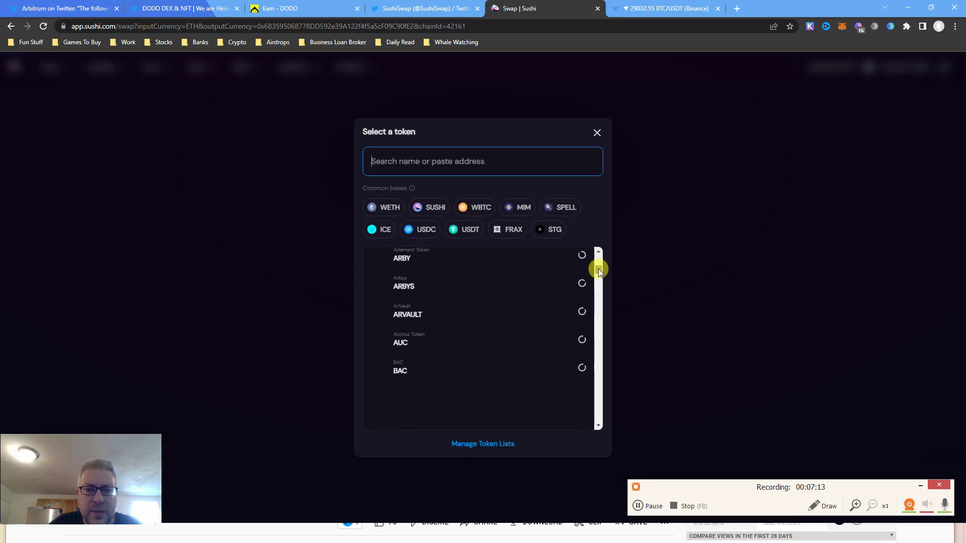
drag(597, 258, 599, 269)
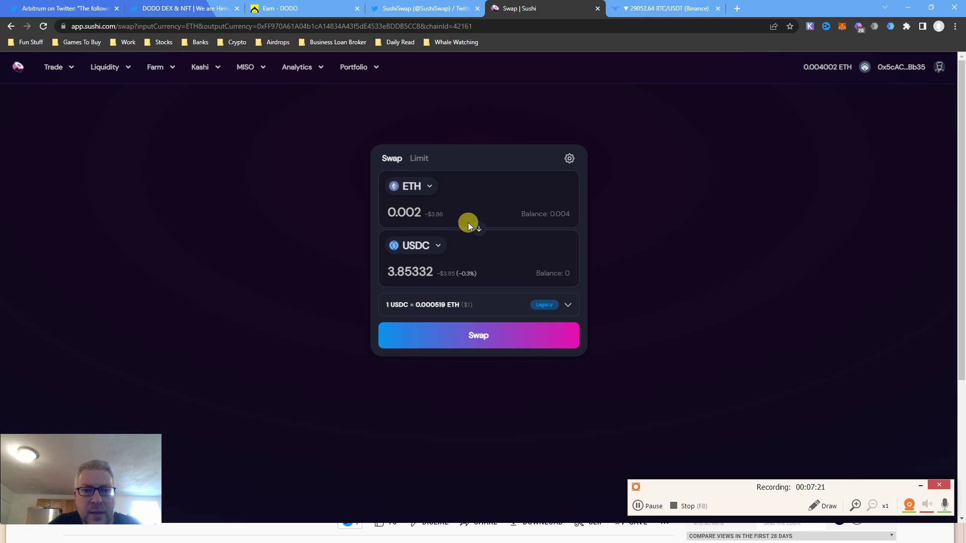
click(479, 230)
Use the full 4.463017 USDC balance, approve USDC spending in MetaMask, and expand trade details
click(564, 216)
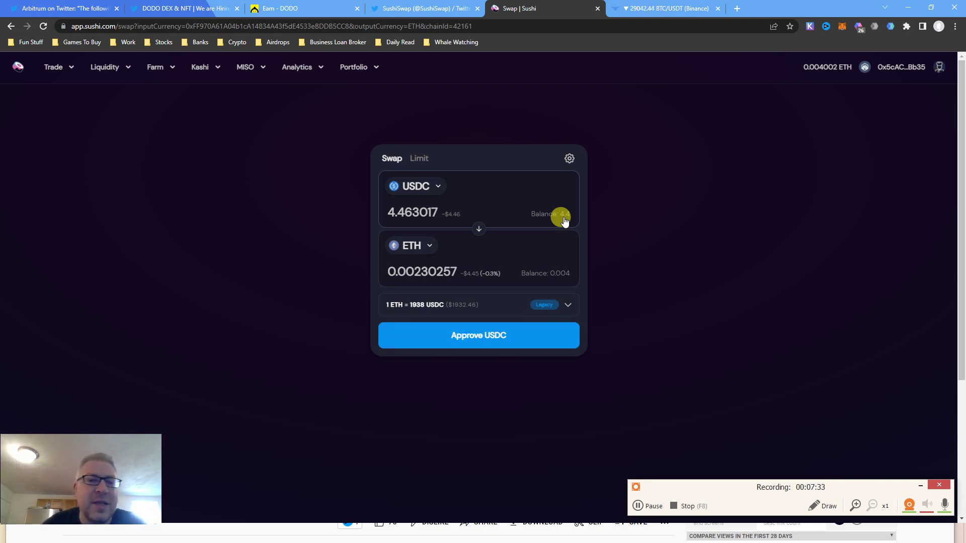
click(472, 332)
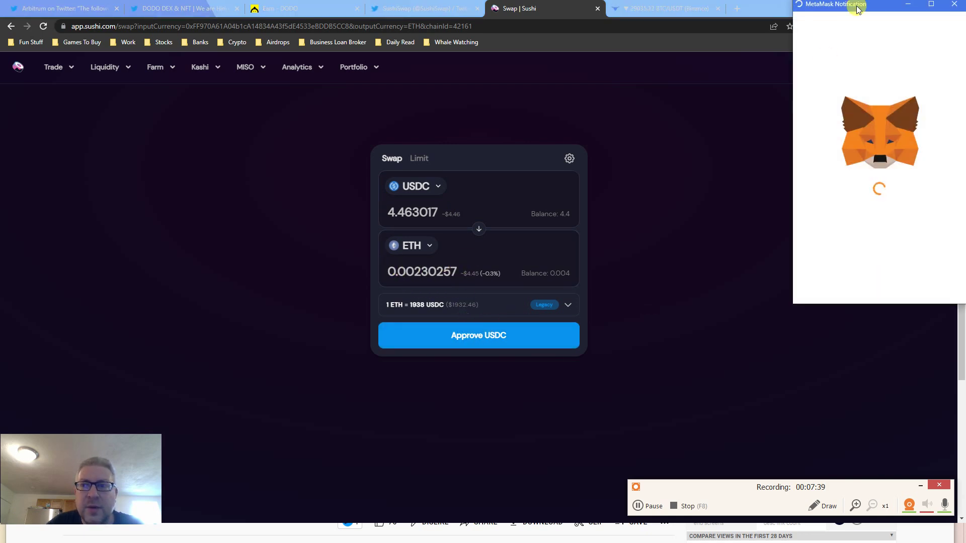
drag(856, 4, 713, 53)
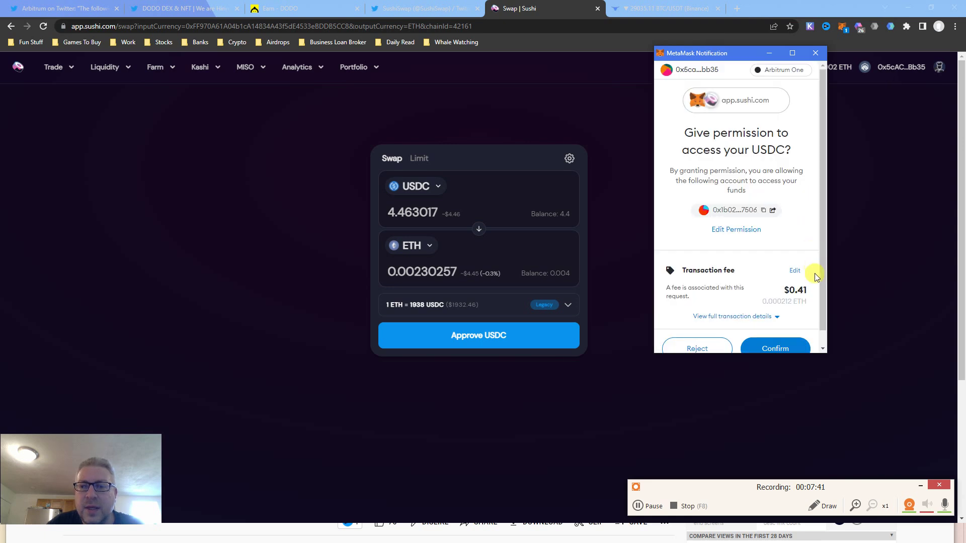
click(794, 347)
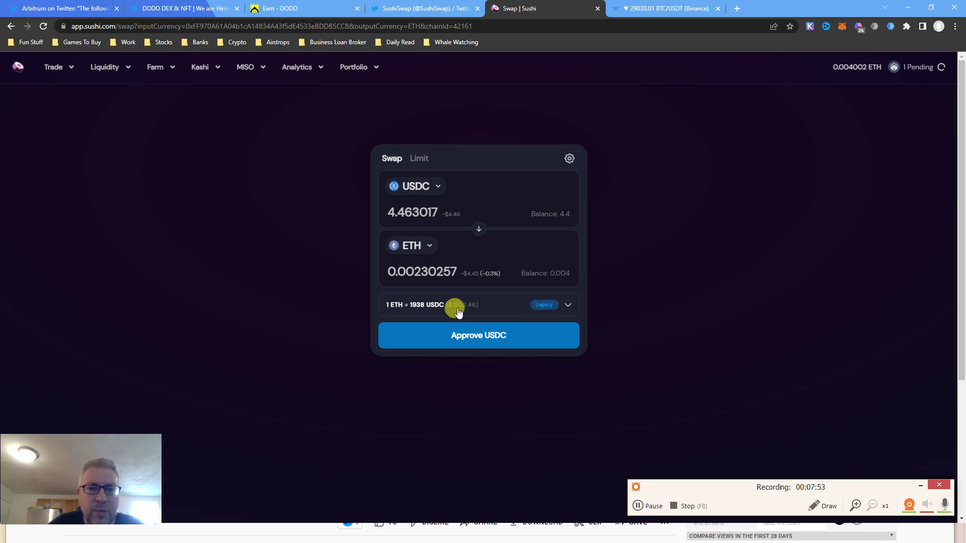
click(568, 306)
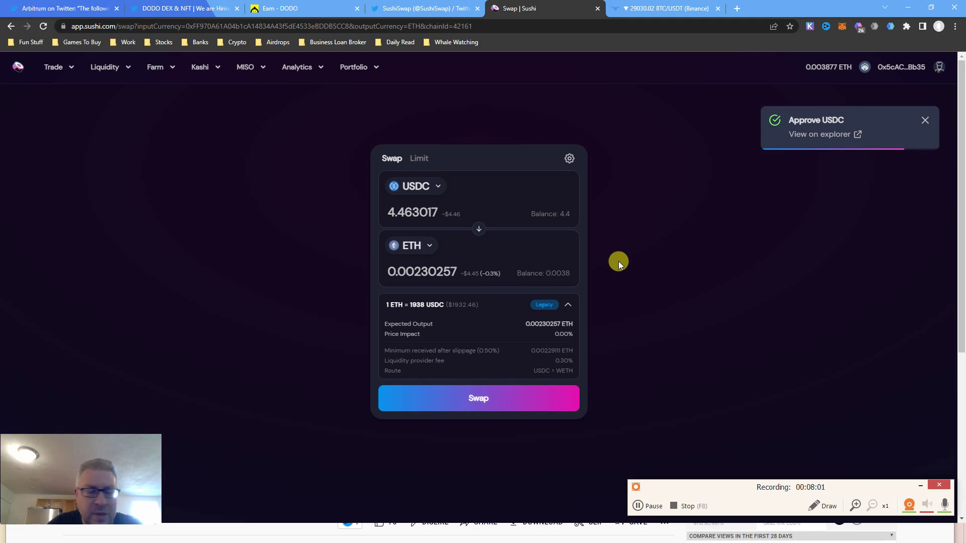
Confirm the 4.463 USDC for 0.002302 ETH swap in MetaMask and dismiss the submitted notice
click(468, 396)
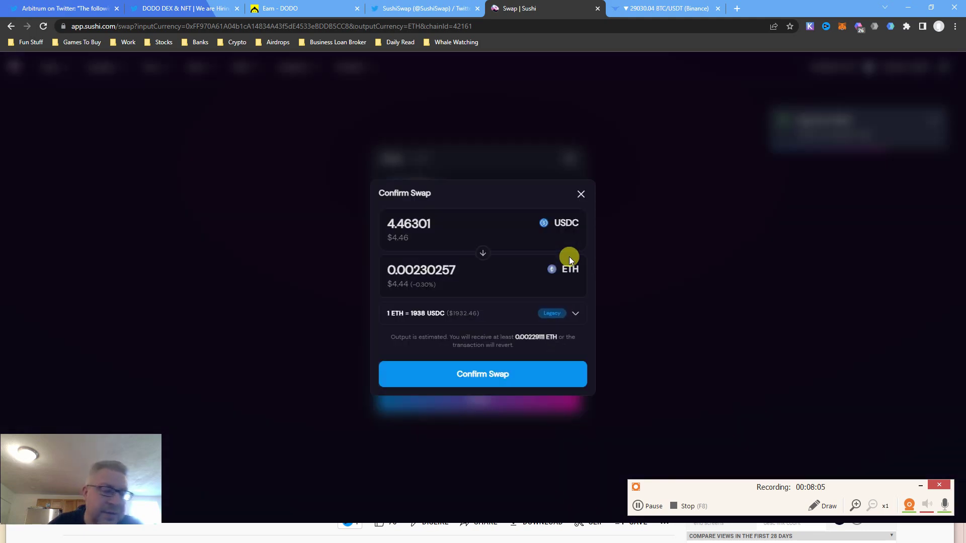
key(Escape)
key(Return)
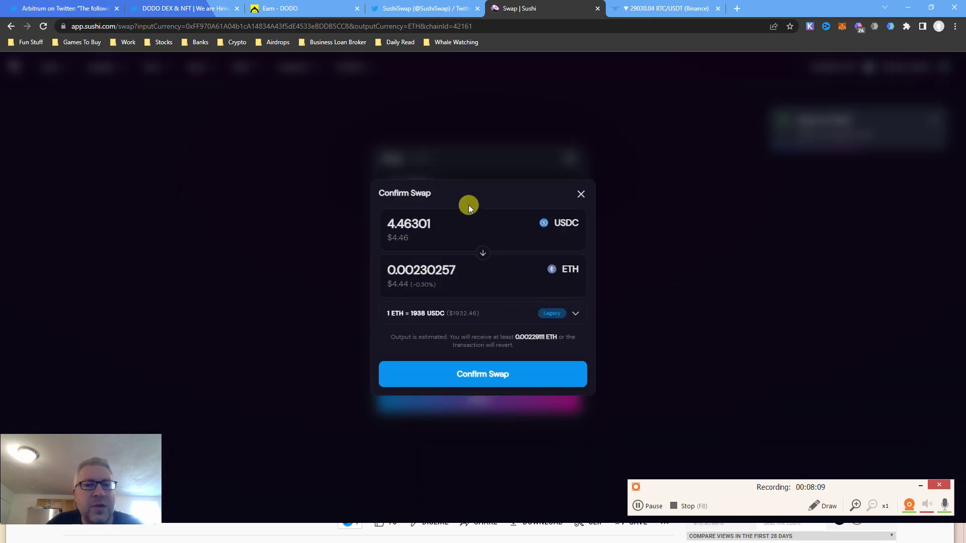
key(Escape)
key(Return)
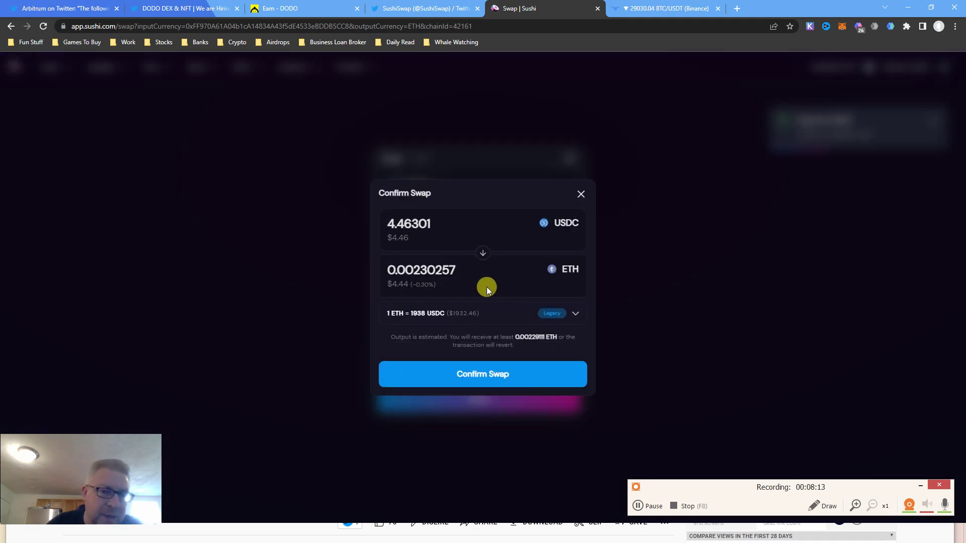
click(471, 377)
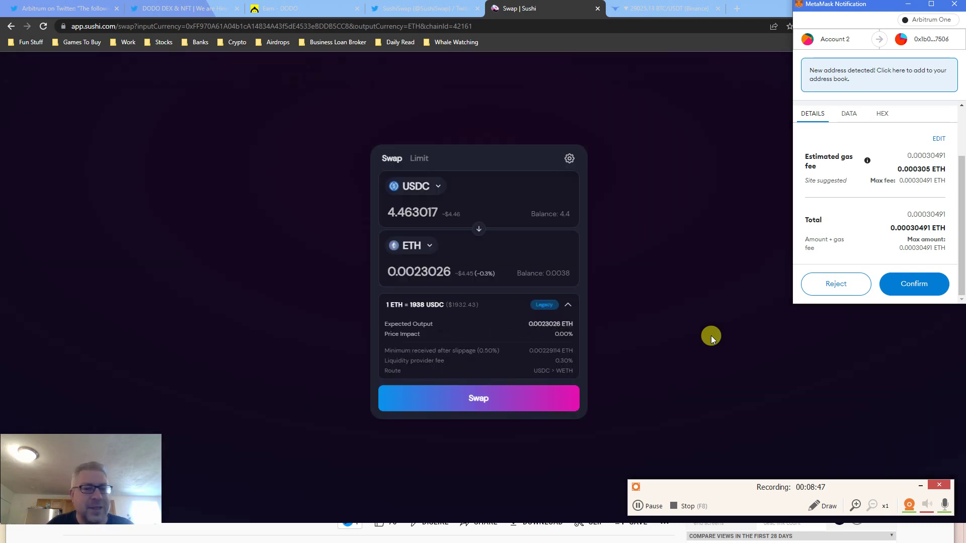
click(916, 285)
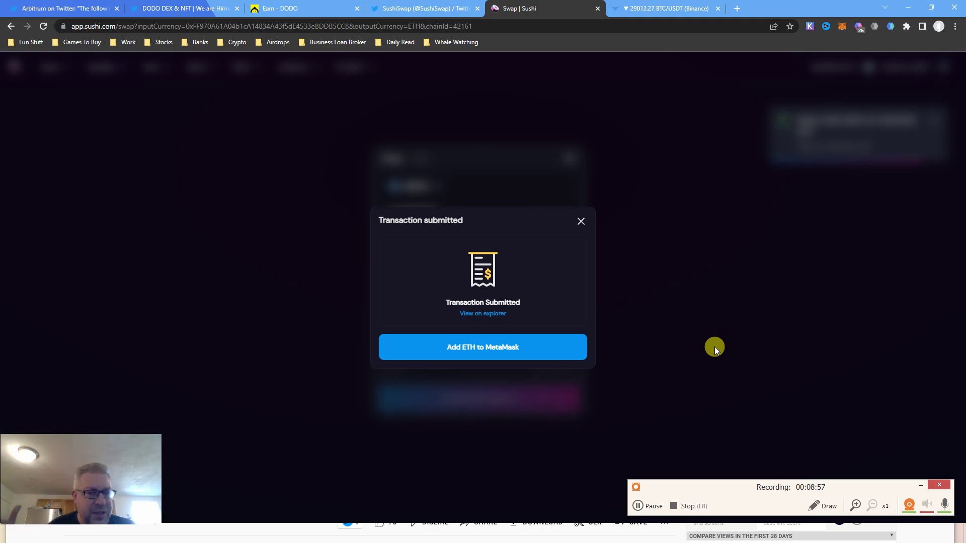
click(715, 346)
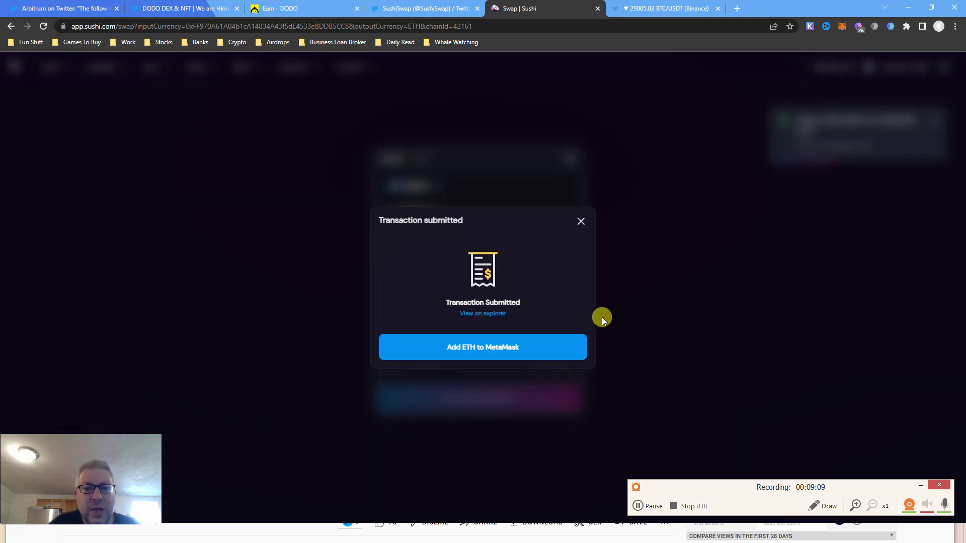
click(581, 221)
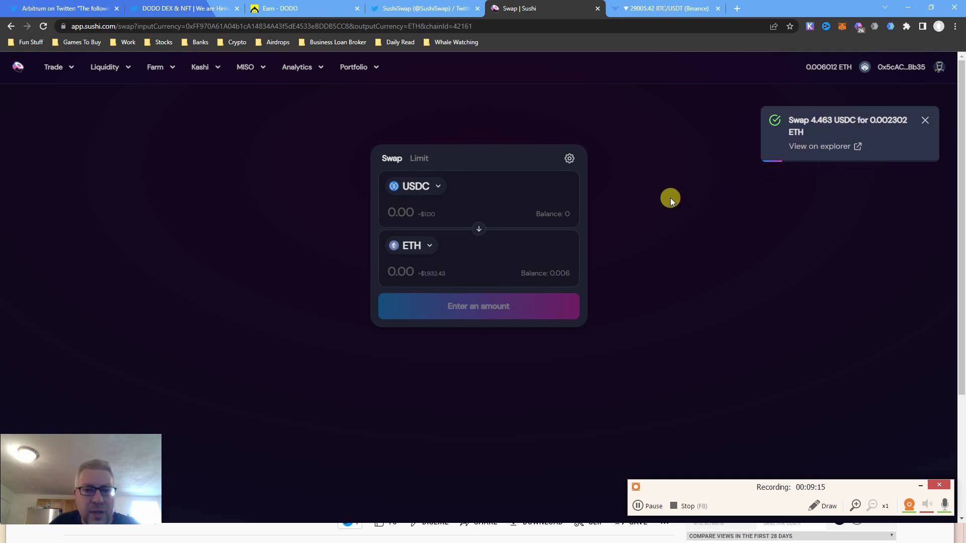
Reverse the swap form back to selling ETH for USDC
click(532, 274)
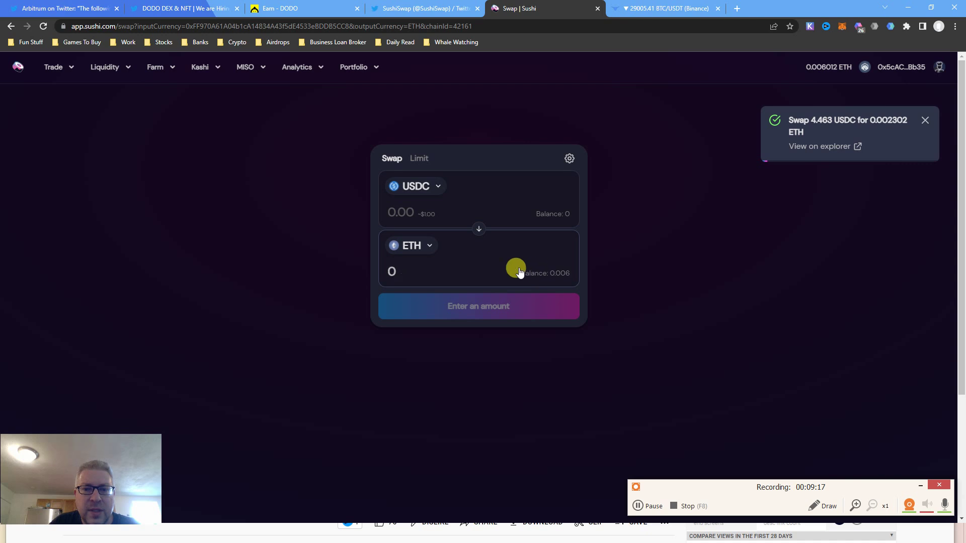
click(478, 229)
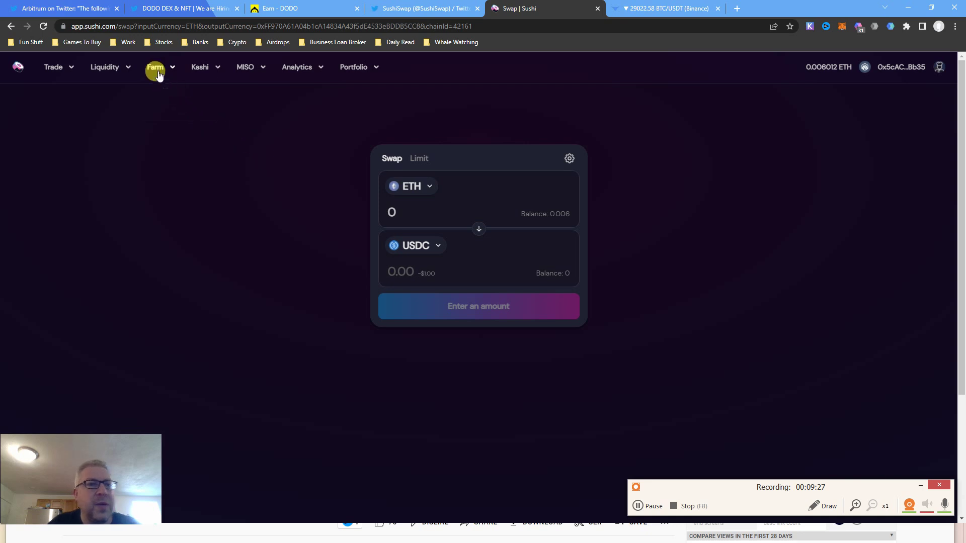
Open the Onsen farms page and sort the Arbitrum farms by TVL, largest first
mouse_move(156, 67)
click(160, 91)
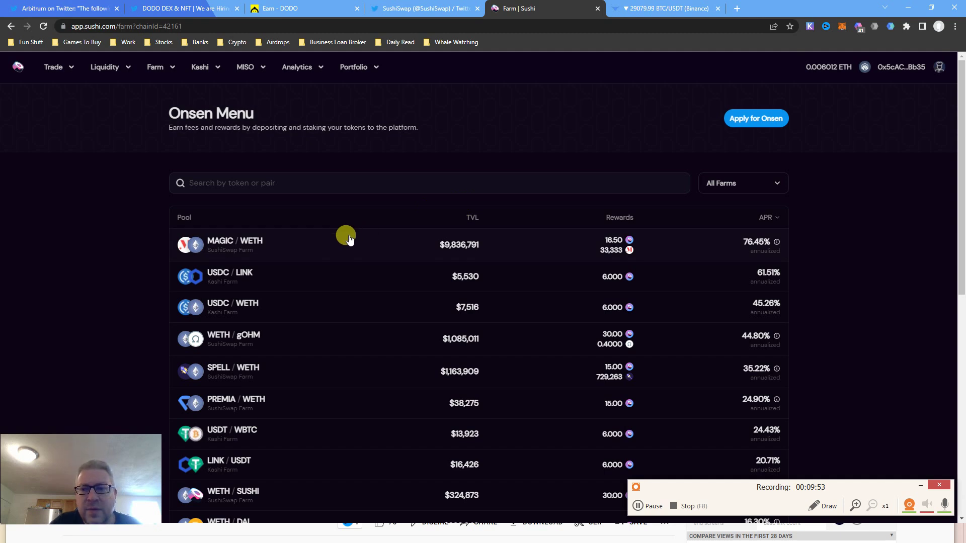
click(467, 218)
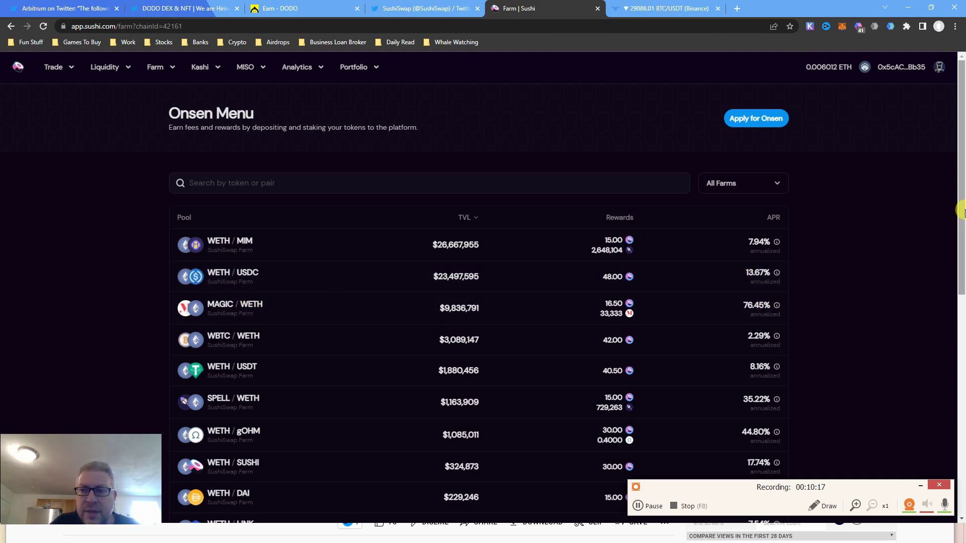
drag(961, 210, 963, 286)
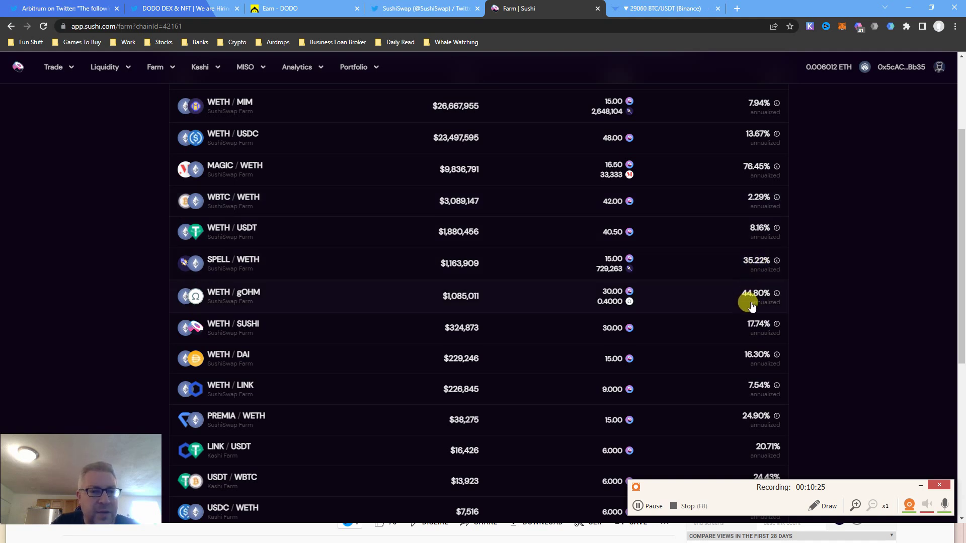
mouse_move(963, 280)
mouse_down()
mouse_move(963, 357)
mouse_move(942, 233)
mouse_up()
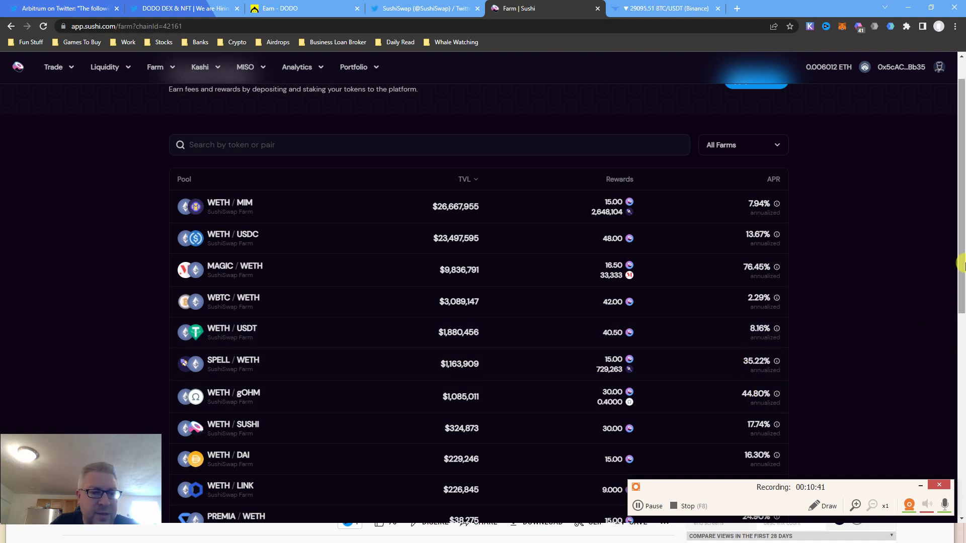
drag(961, 270, 961, 362)
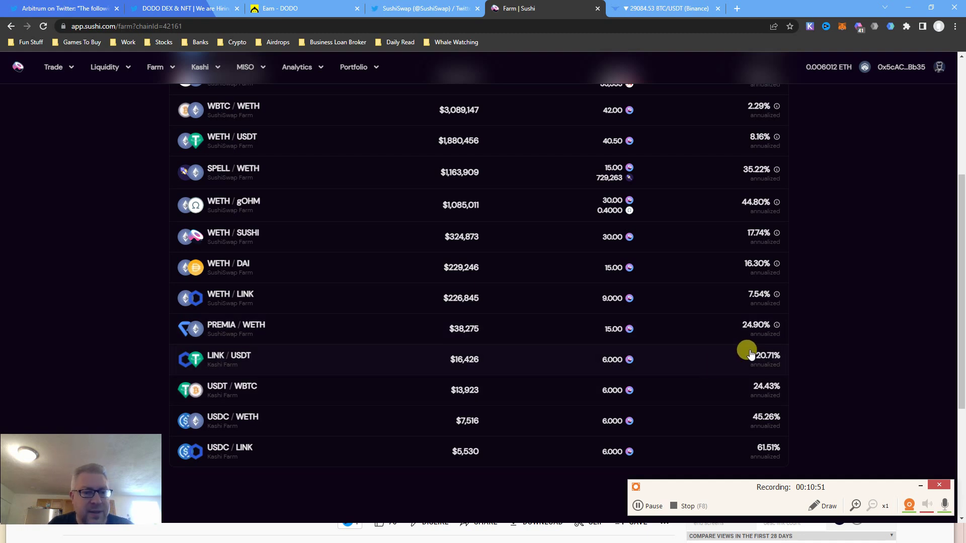
scroll(958, 369, up, 1)
scroll(957, 366, up, 1)
scroll(949, 333, up, 1)
scroll(928, 264, up, 1)
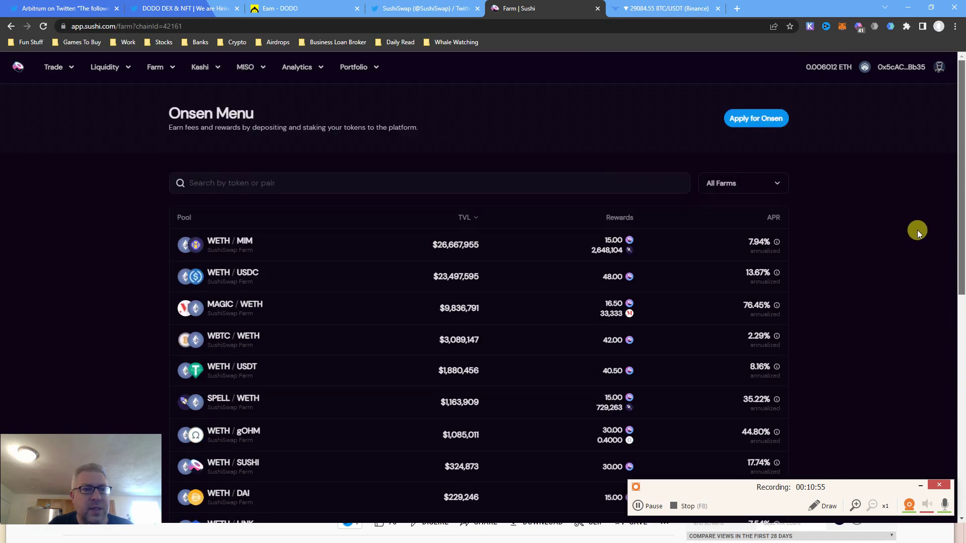